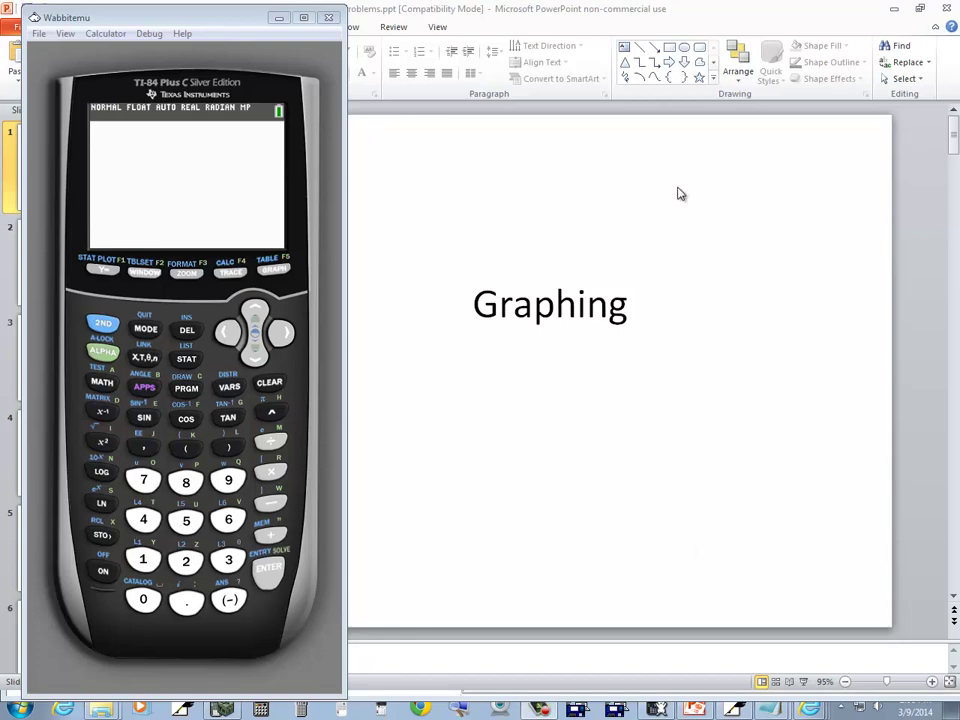
# Bring PowerPoint forward and show slide 2, the 'graph y = x' problem
pyautogui.click(576, 385)
pyautogui.click(54, 252)
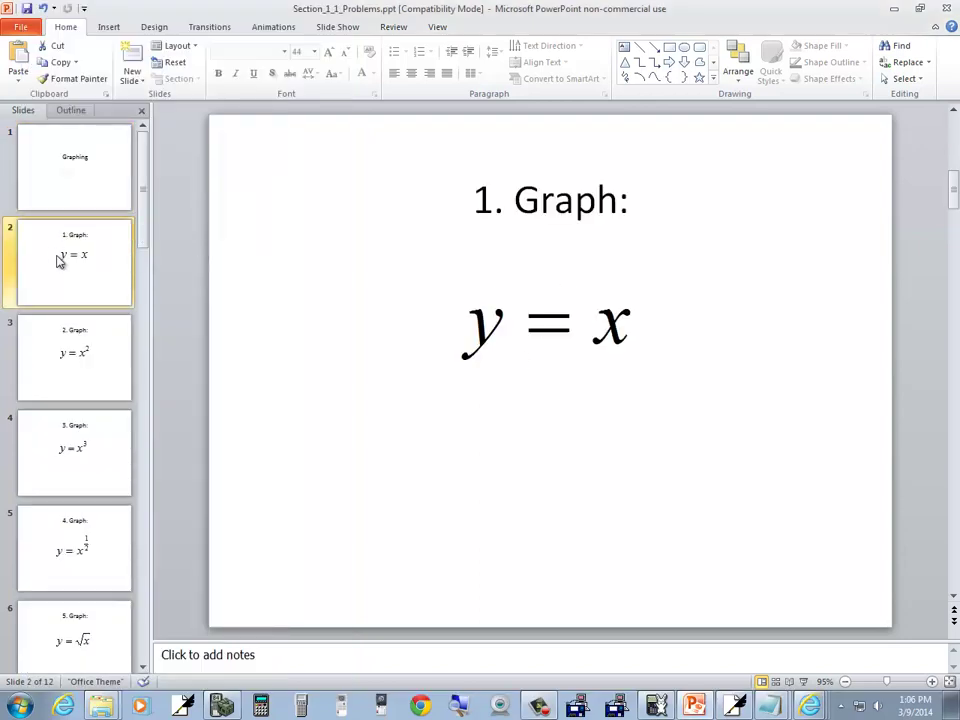
pyautogui.hotkey('alt', 'Tab')
pyautogui.hotkey('alt', 'Tab')
pyautogui.hotkey('alt', 'Tab')
pyautogui.hotkey('alt', 'Tab')
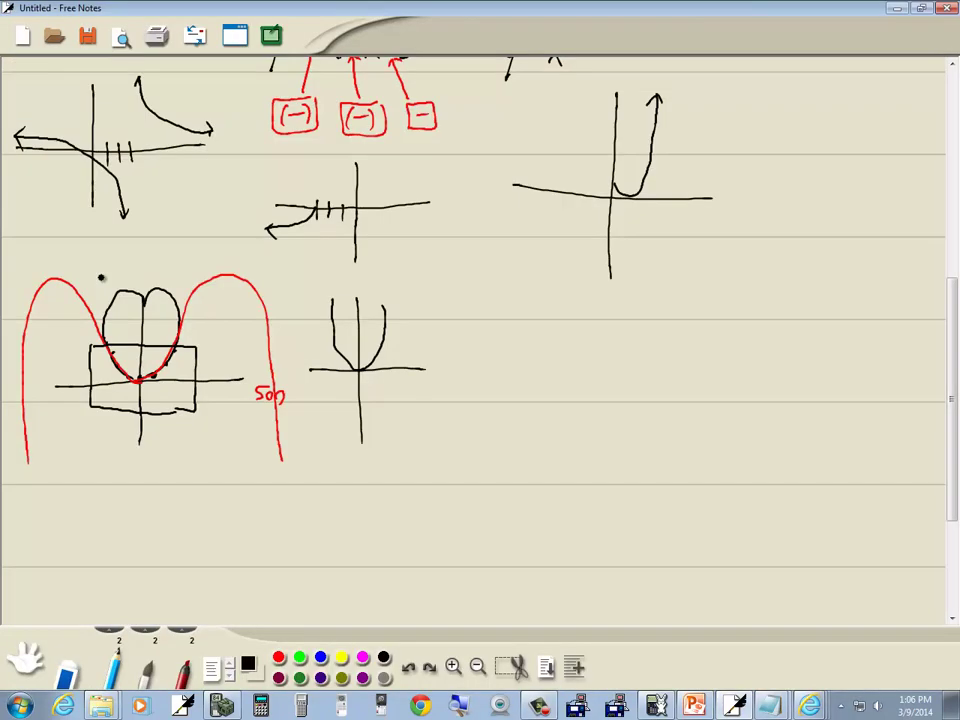
# Start a new page without saving, write 'y = X' and draw crossing axes
pyautogui.click(22, 36)
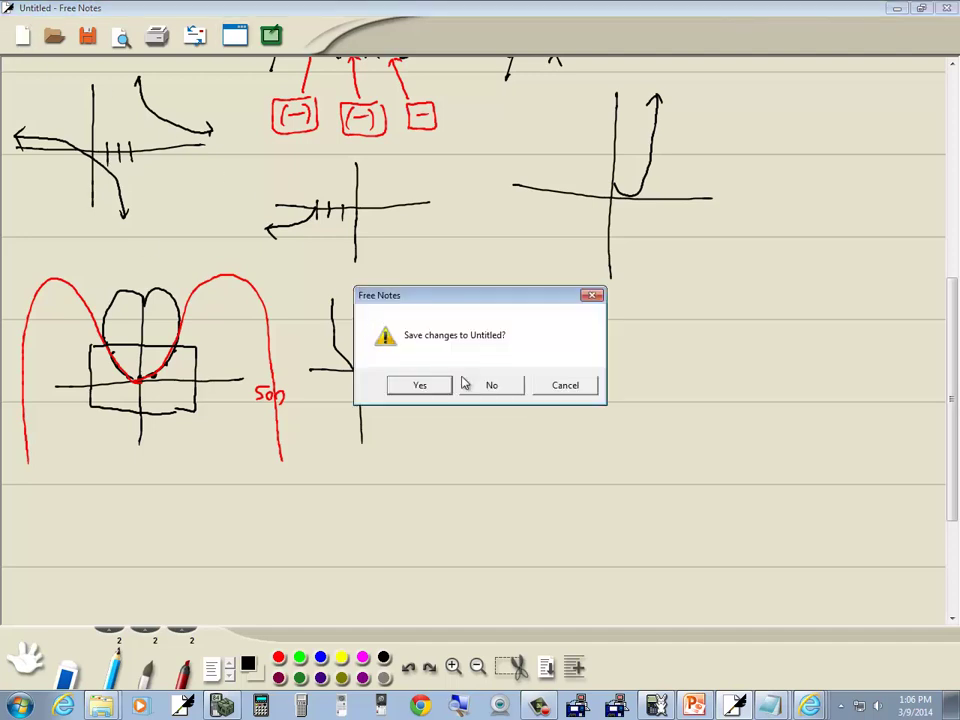
pyautogui.click(484, 390)
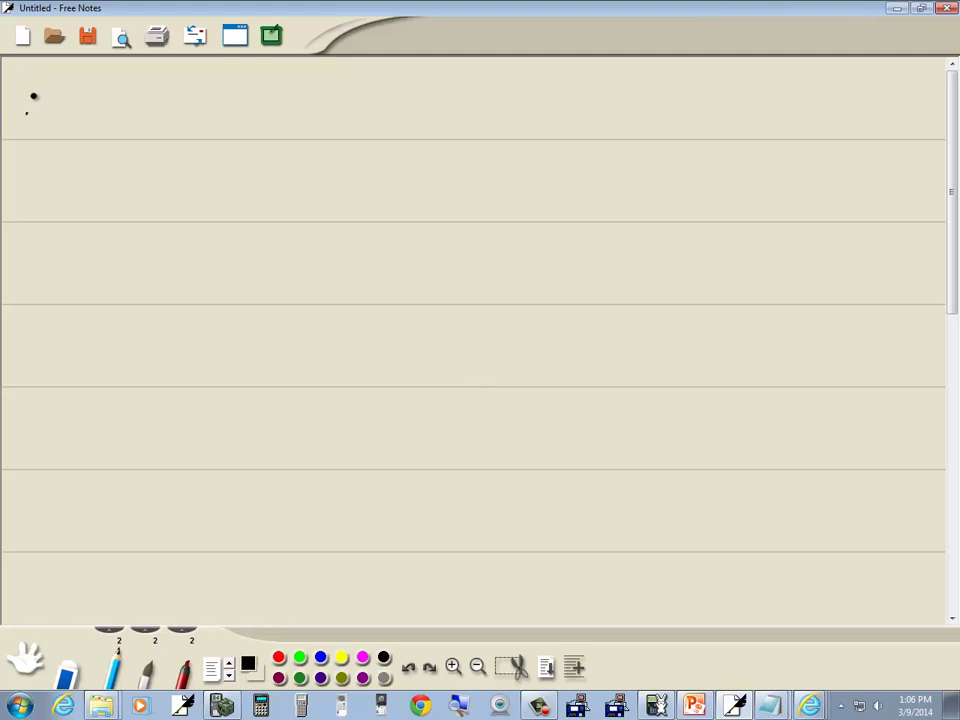
pyautogui.moveTo(31, 78); pyautogui.dragTo(36, 94)
pyautogui.moveTo(41, 77)
pyautogui.mouseDown()
pyautogui.moveTo(26, 113)
pyautogui.moveTo(62, 80)
pyautogui.mouseUp()
pyautogui.moveTo(49, 88)
pyautogui.mouseDown()
pyautogui.moveTo(75, 68)
pyautogui.moveTo(83, 98)
pyautogui.moveTo(67, 198)
pyautogui.mouseUp()
pyautogui.moveTo(28, 157); pyautogui.dragTo(103, 158)
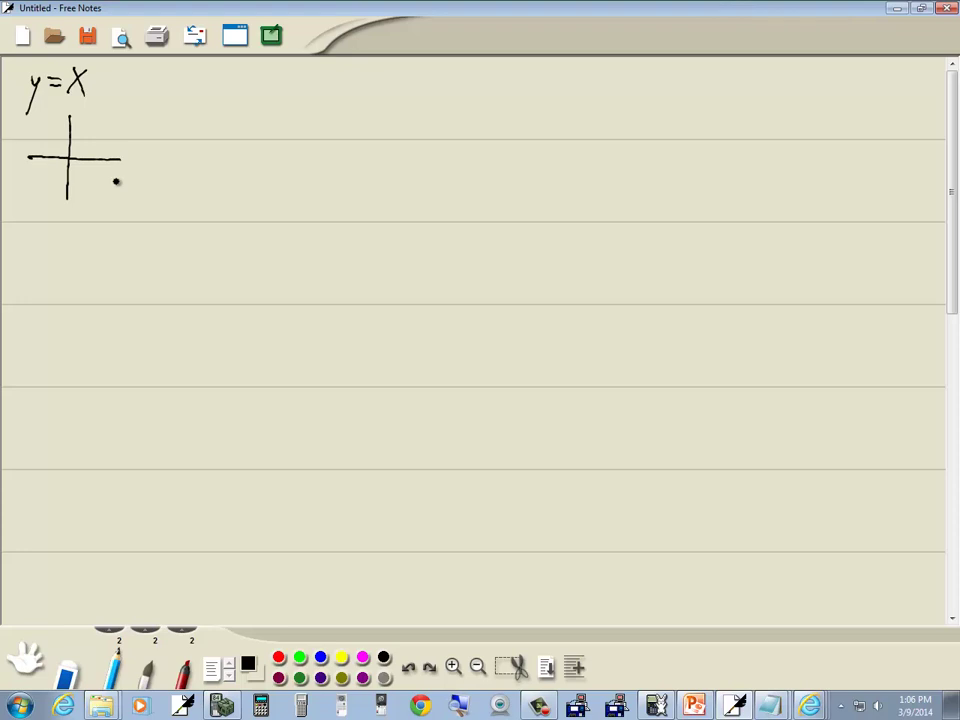
pyautogui.hotkey('alt', 'Tab')
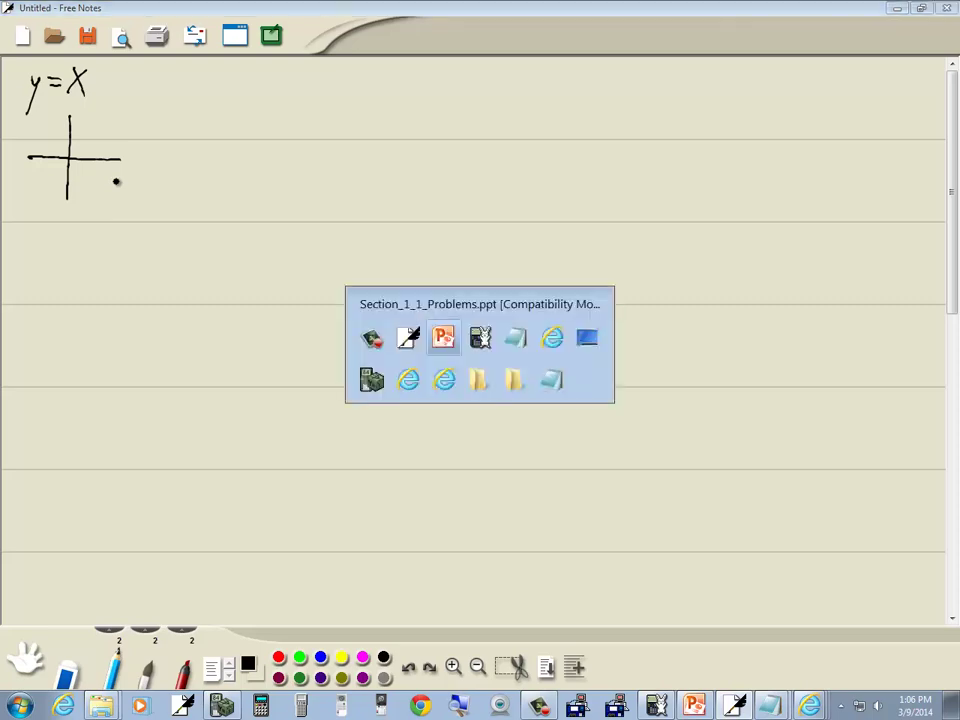
# Move Wabbitemu aside and graph Y1 = X
pyautogui.hotkey('alt', 'Tab')
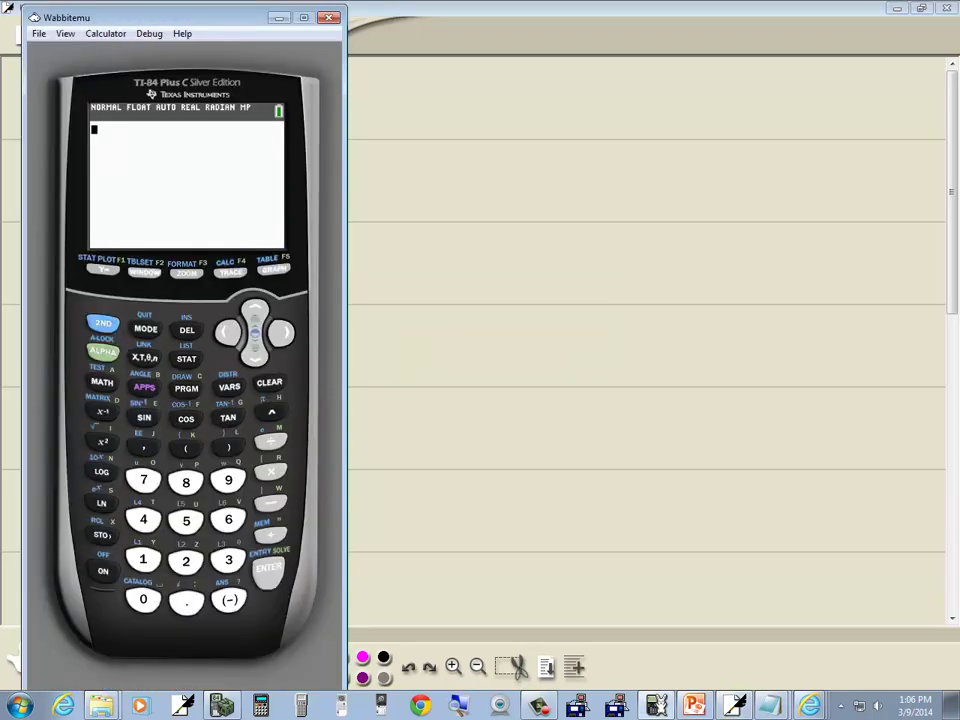
pyautogui.moveTo(150, 22); pyautogui.dragTo(618, 30)
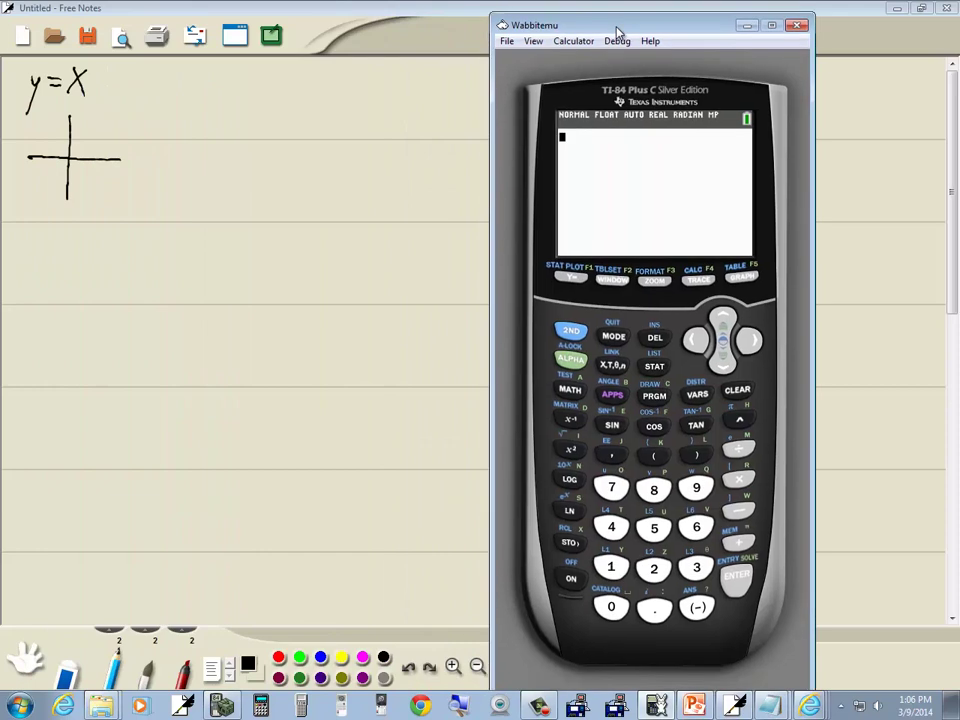
pyautogui.click(573, 278)
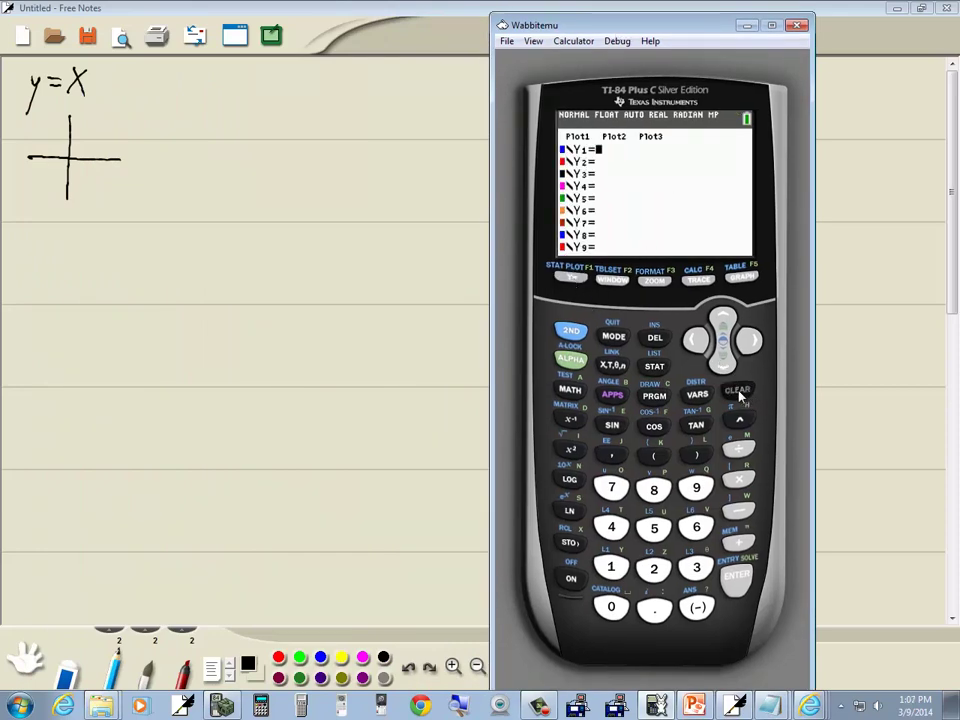
pyautogui.click(612, 367)
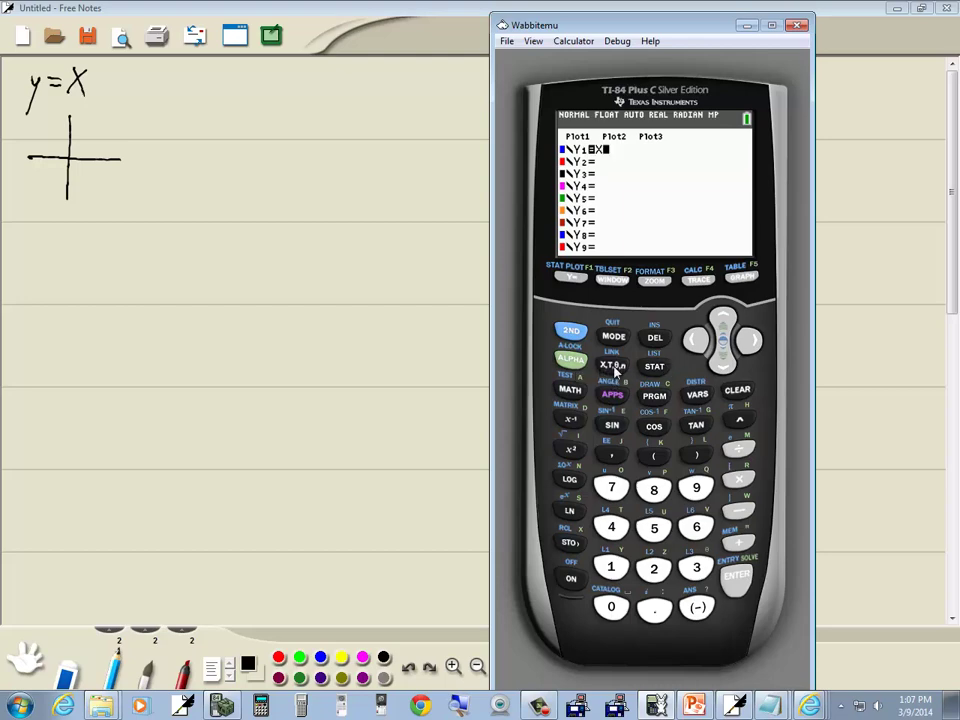
pyautogui.click(743, 279)
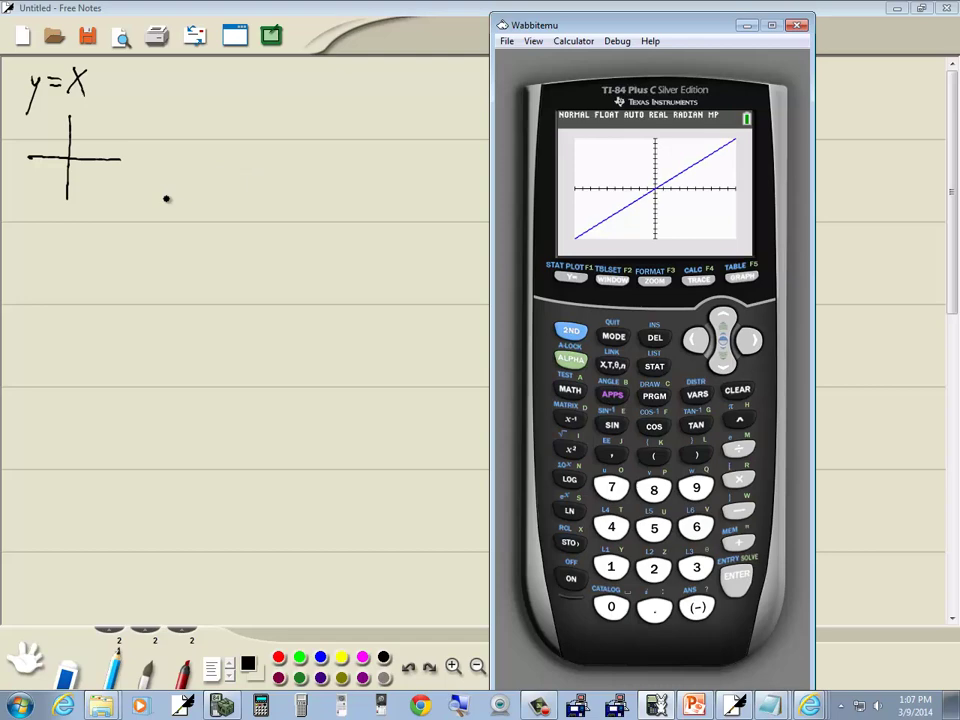
# Sketch the arrowed diagonal line through the origin on the hand-drawn axes
pyautogui.moveTo(72, 155)
pyautogui.mouseDown()
pyautogui.moveTo(124, 122)
pyautogui.moveTo(120, 130)
pyautogui.mouseUp()
pyautogui.moveTo(68, 157)
pyautogui.mouseDown()
pyautogui.moveTo(24, 195)
pyautogui.moveTo(35, 199)
pyautogui.mouseUp()
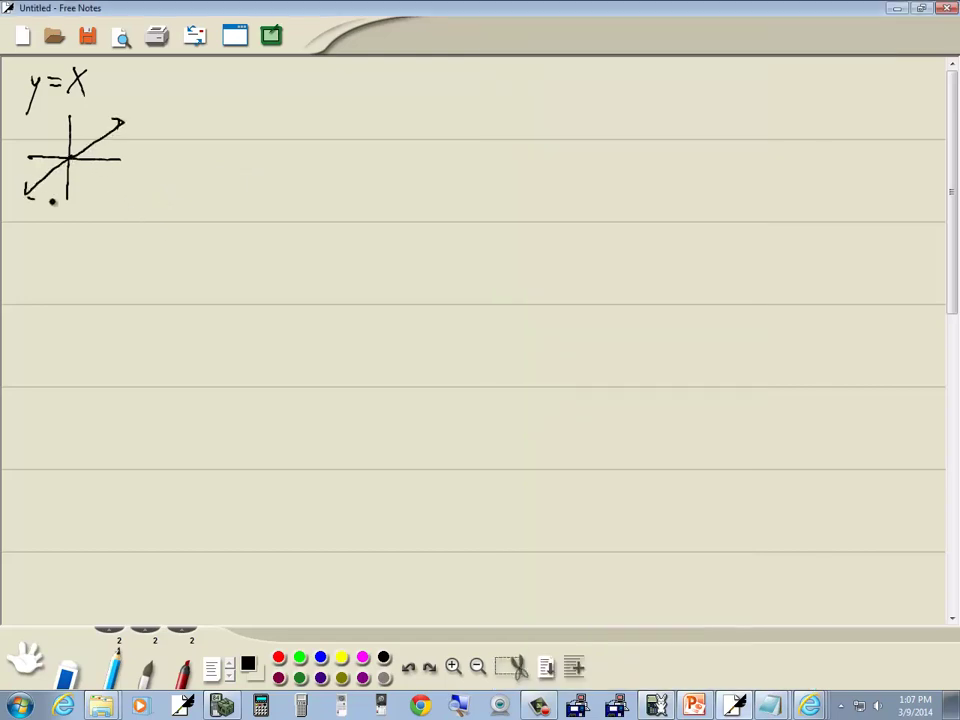
pyautogui.hotkey('alt', 'Tab')
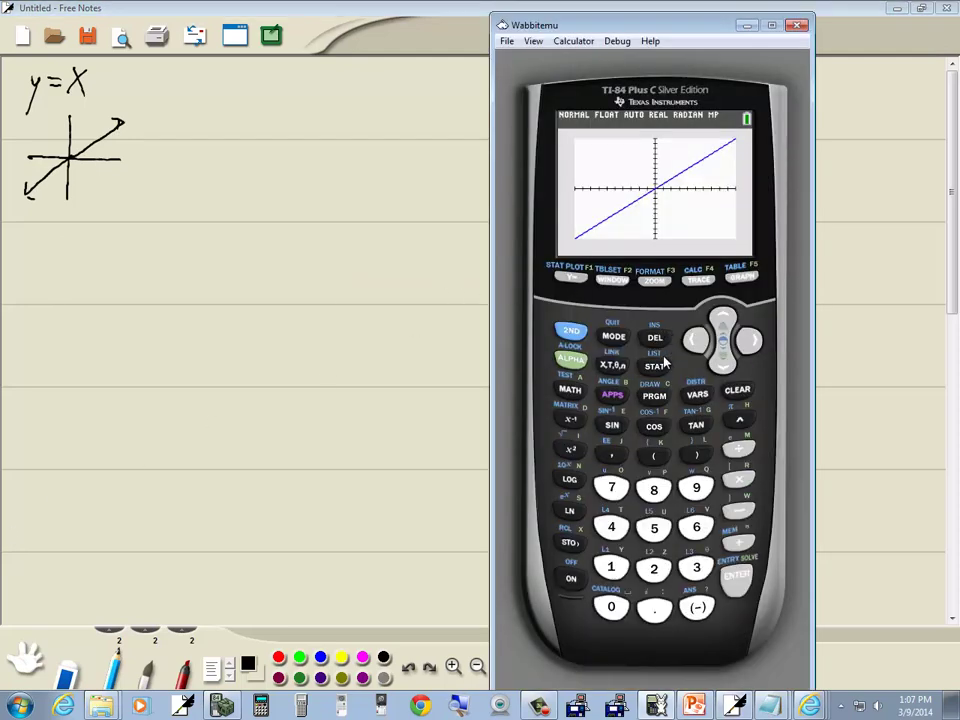
# Delete X from Y1, try graphing, and quit the INVALID DIMENSION error
pyautogui.click(572, 277)
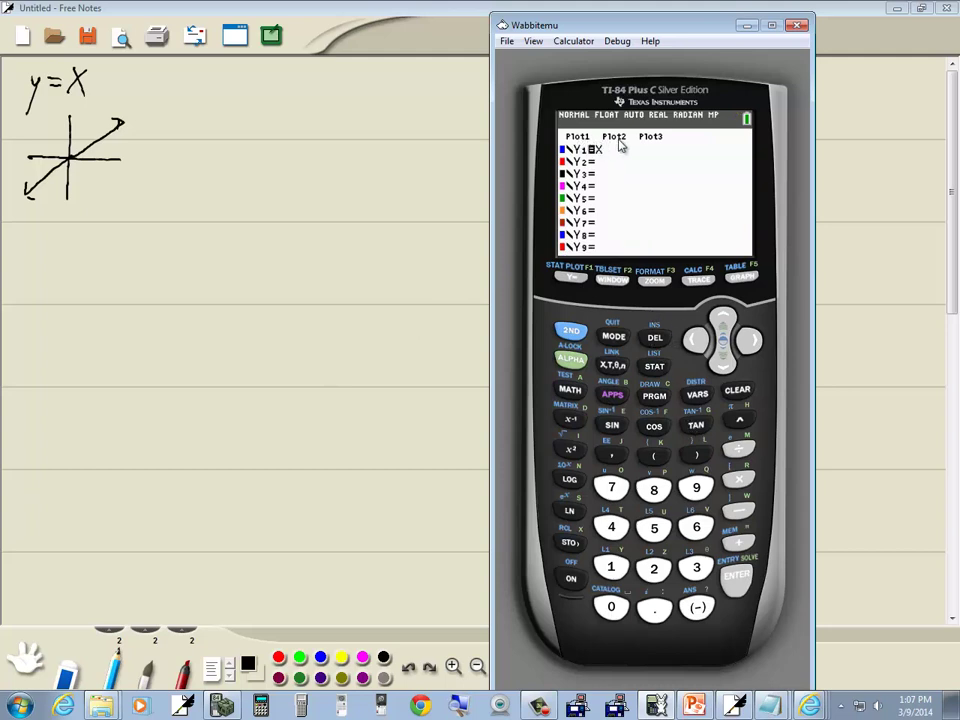
pyautogui.press('x')
pyautogui.click(722, 318)
pyautogui.click(724, 370)
pyautogui.press('Delete')
pyautogui.click(742, 280)
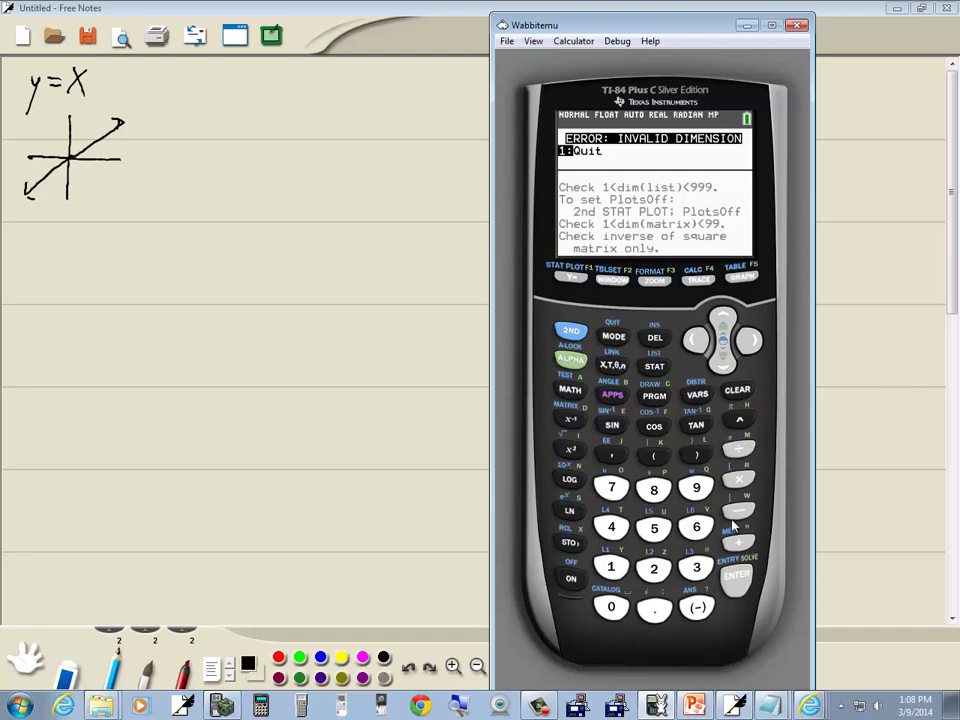
pyautogui.click(738, 584)
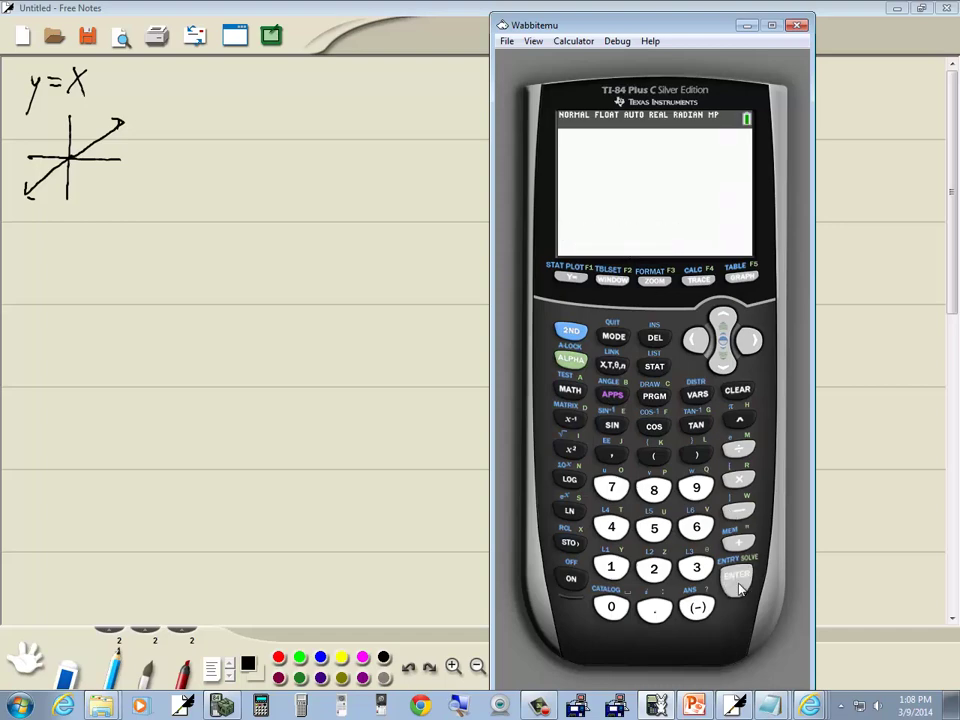
# Re-enter X as the Y1 function and graph the line y = x
pyautogui.click(572, 280)
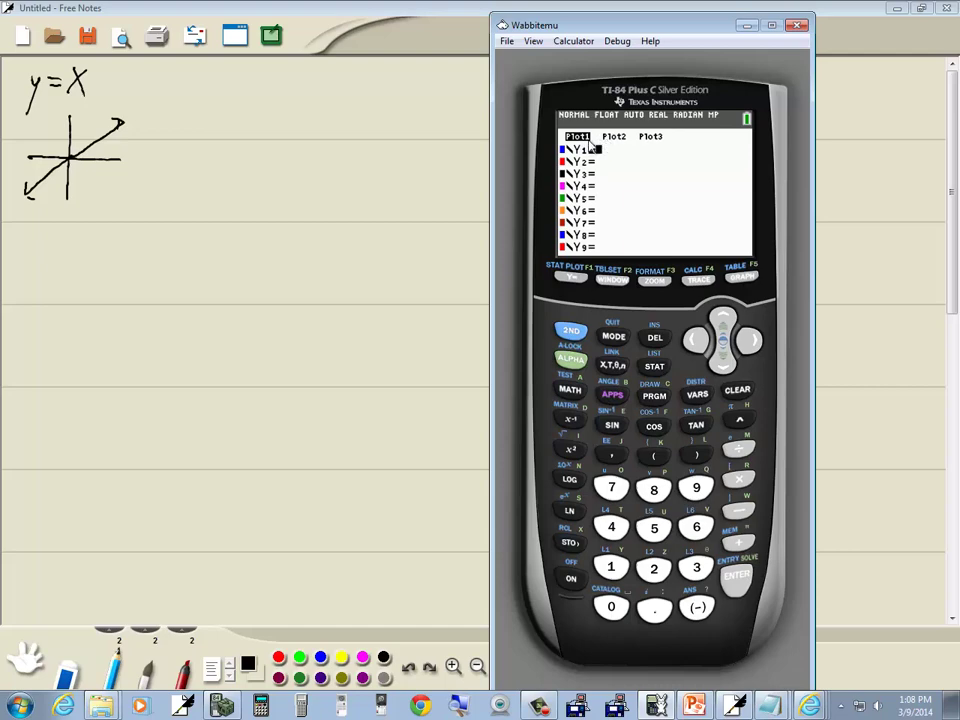
pyautogui.click(724, 318)
pyautogui.click(727, 366)
pyautogui.press('x')
pyautogui.click(745, 281)
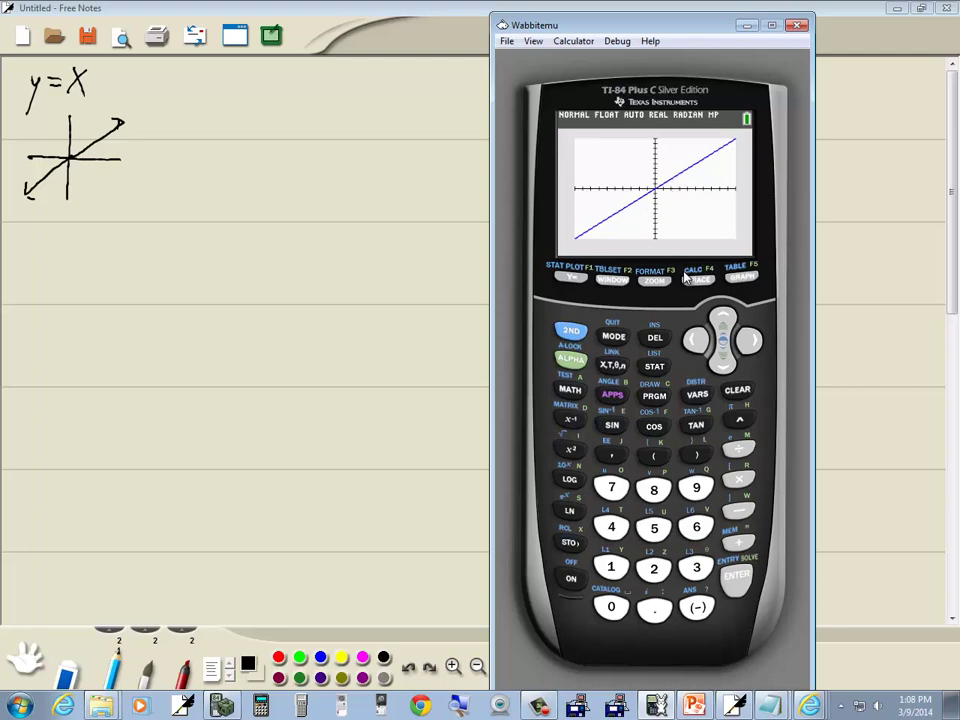
# Clear the stray Y0 entry, try graphing, and quit the syntax error
pyautogui.click(578, 280)
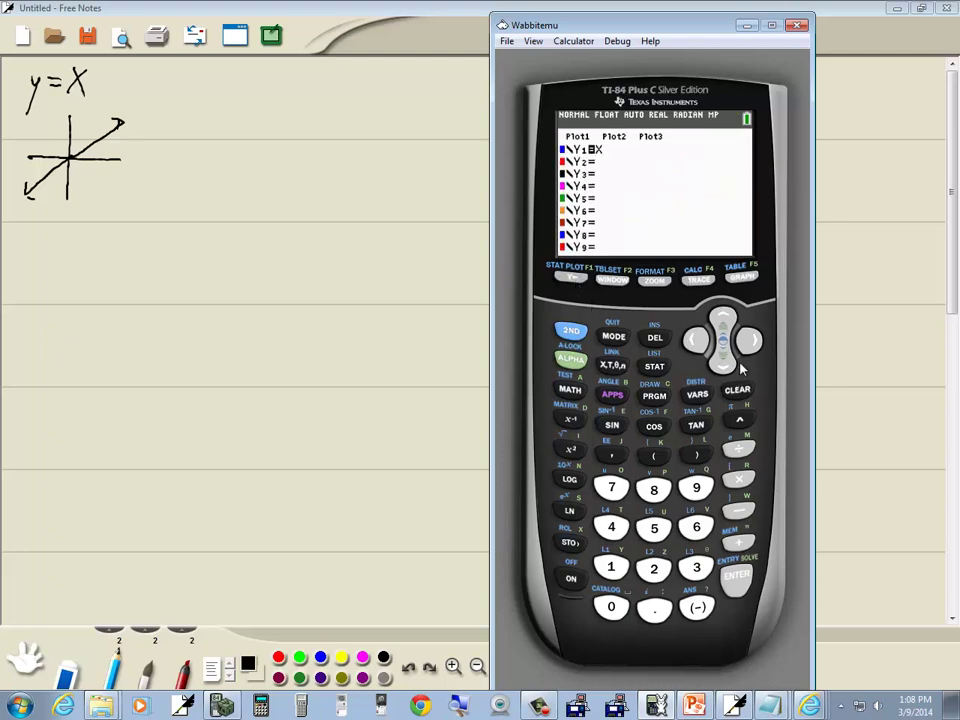
pyautogui.moveTo(720, 370); pyautogui.dragTo(720, 370)
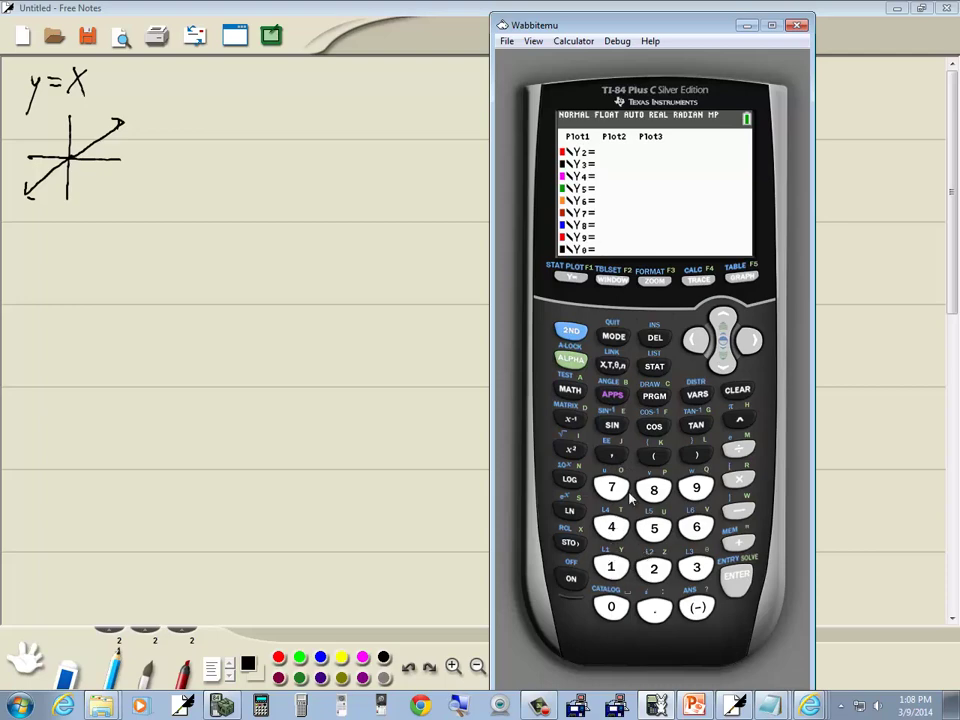
pyautogui.moveTo(617, 458); pyautogui.dragTo(657, 462)
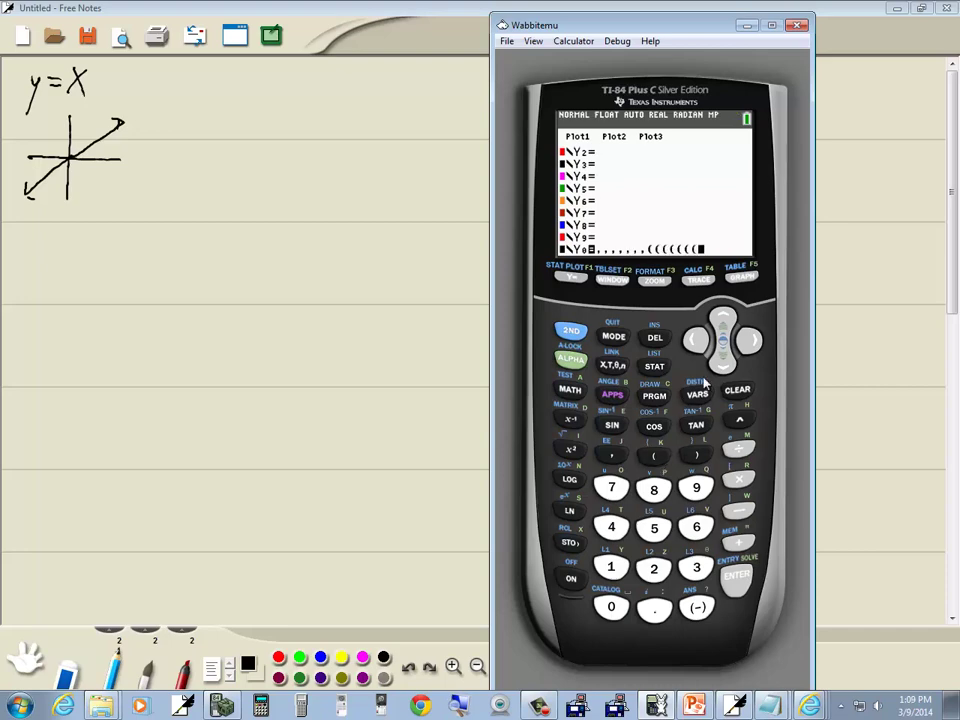
pyautogui.click(741, 279)
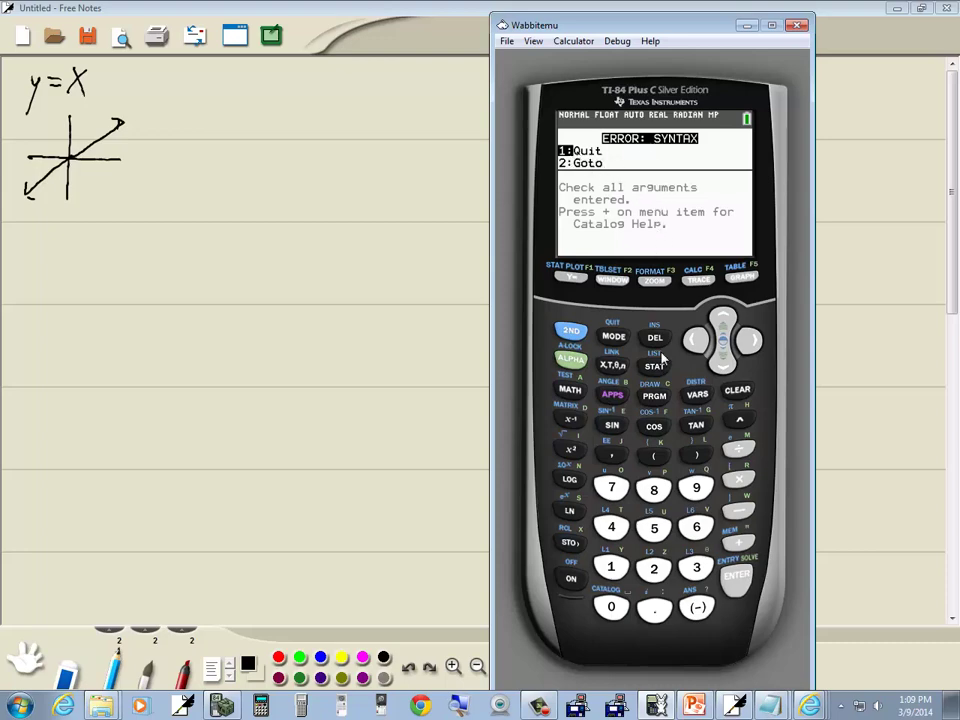
pyautogui.click(737, 582)
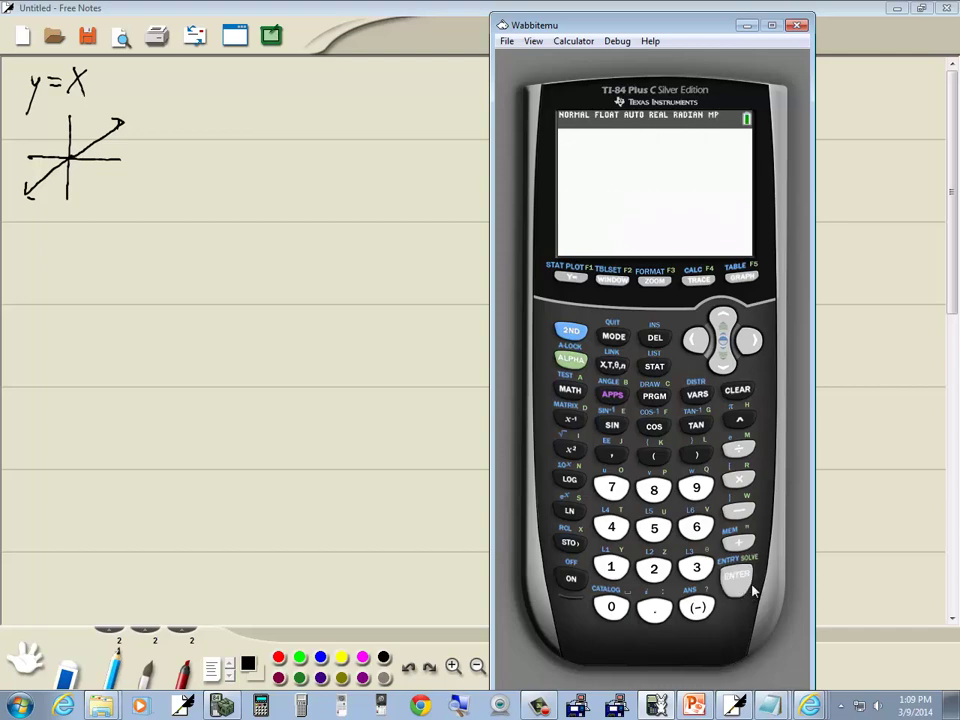
# Graph again and use 2:Goto to jump to the faulty Y9 entry
pyautogui.click(573, 279)
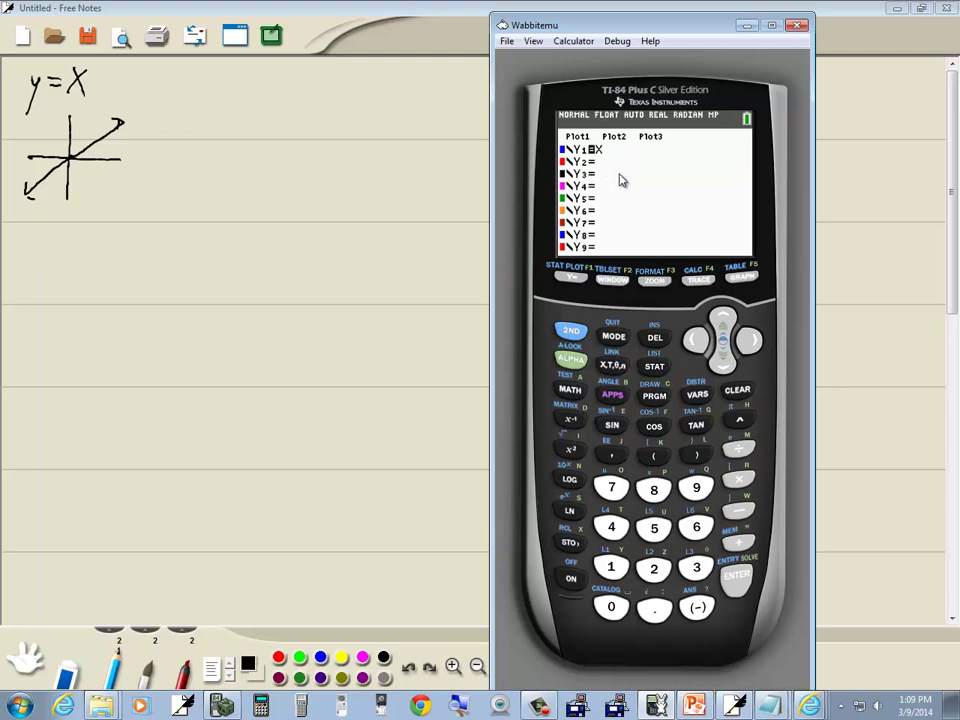
pyautogui.click(744, 281)
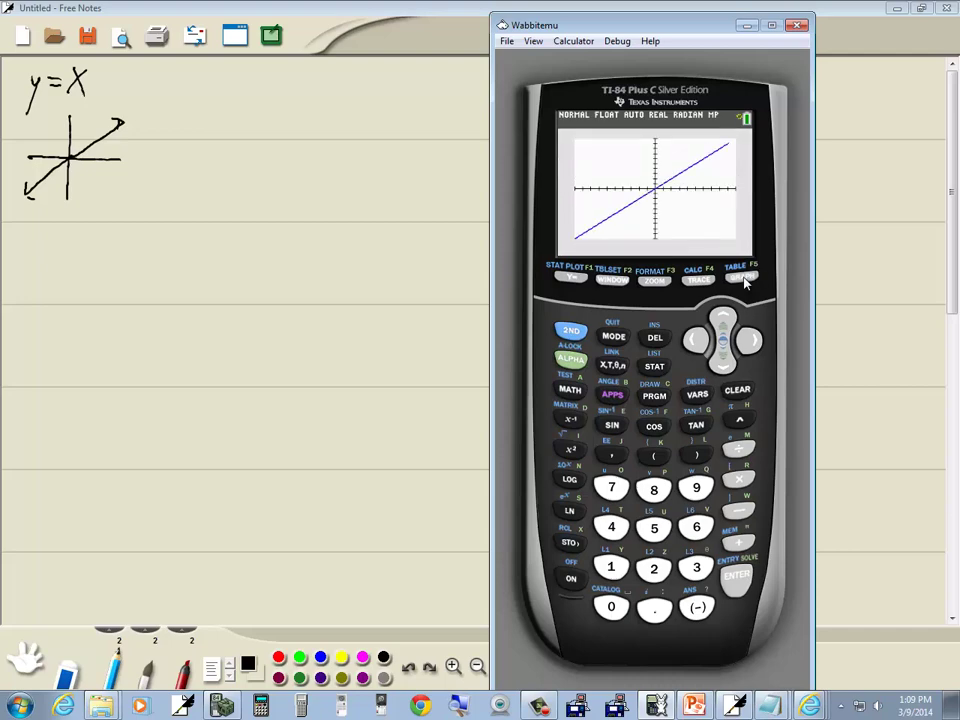
pyautogui.click(723, 366)
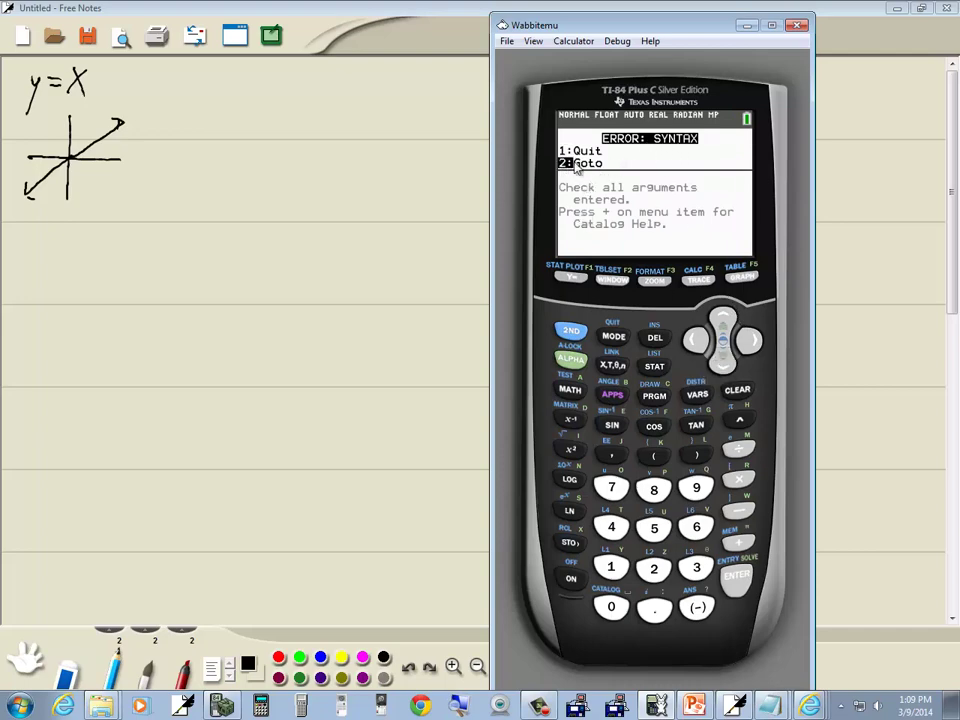
pyautogui.click(740, 585)
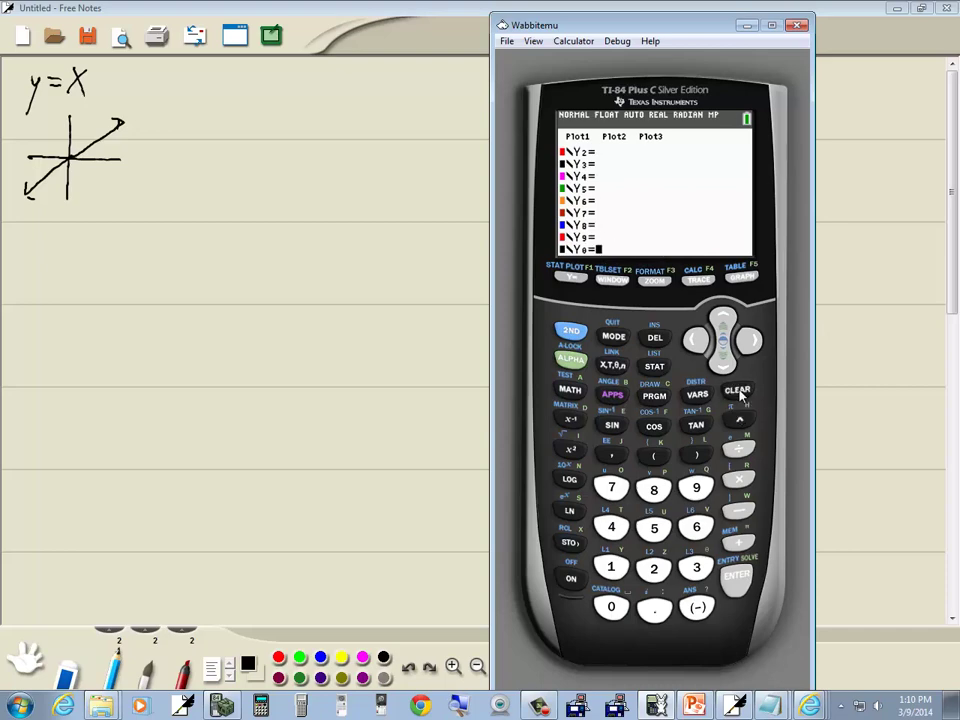
# With Y9 cleared, move back up the function list and regraph y = x
pyautogui.click(723, 318)
pyautogui.click(723, 318)
pyautogui.click(723, 318)
pyautogui.click(723, 318)
pyautogui.click(741, 277)
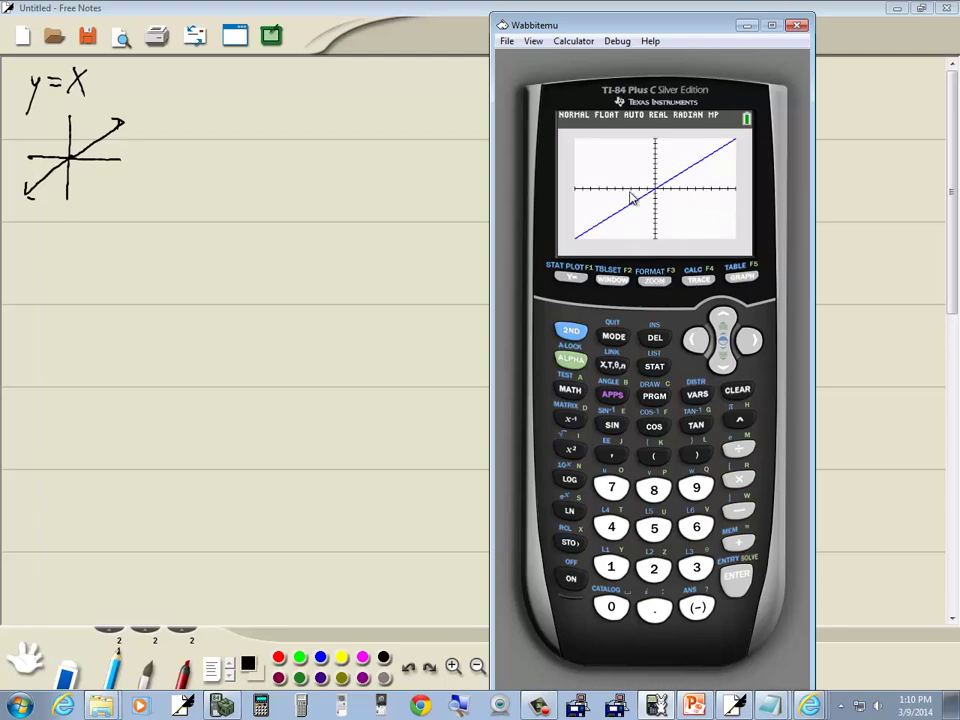
# Apply ZStandard, then set Xmin to 20 and graph
pyautogui.click(655, 282)
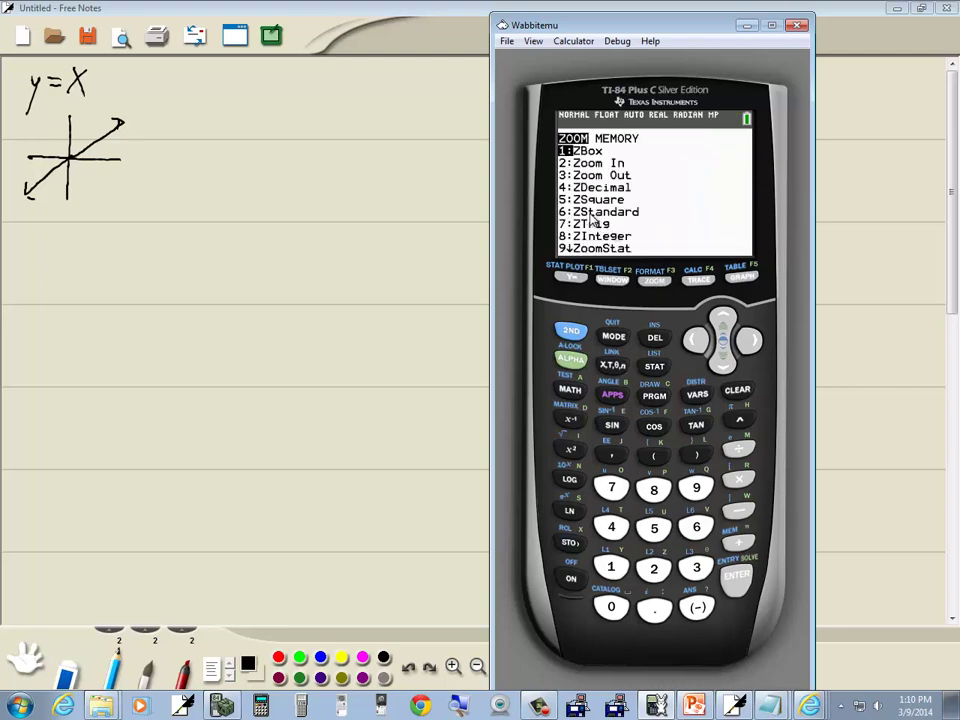
pyautogui.click(703, 528)
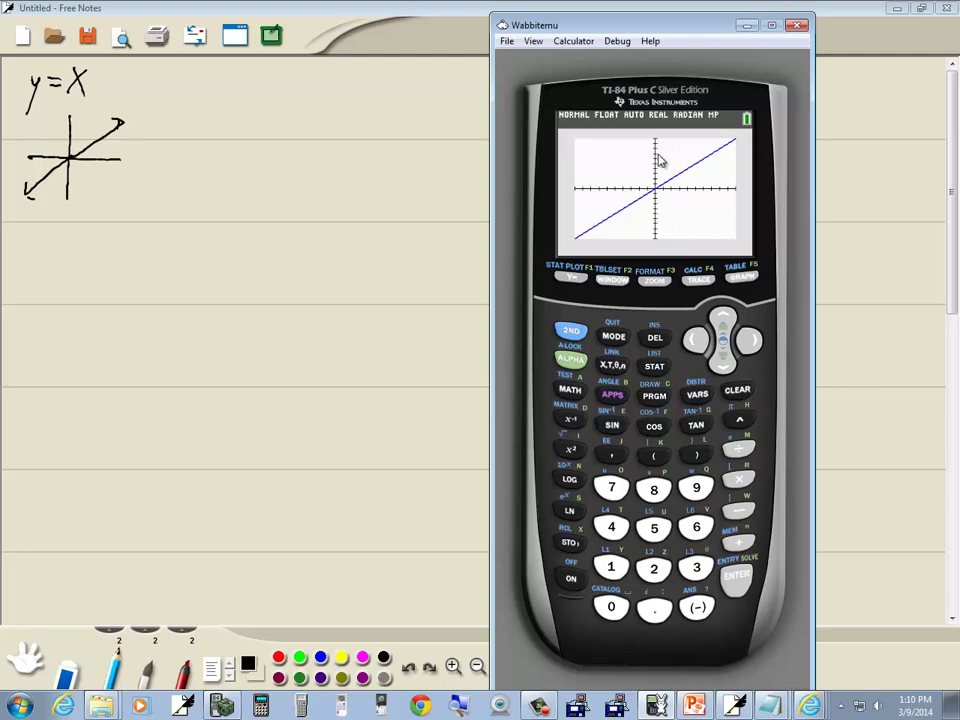
pyautogui.click(613, 282)
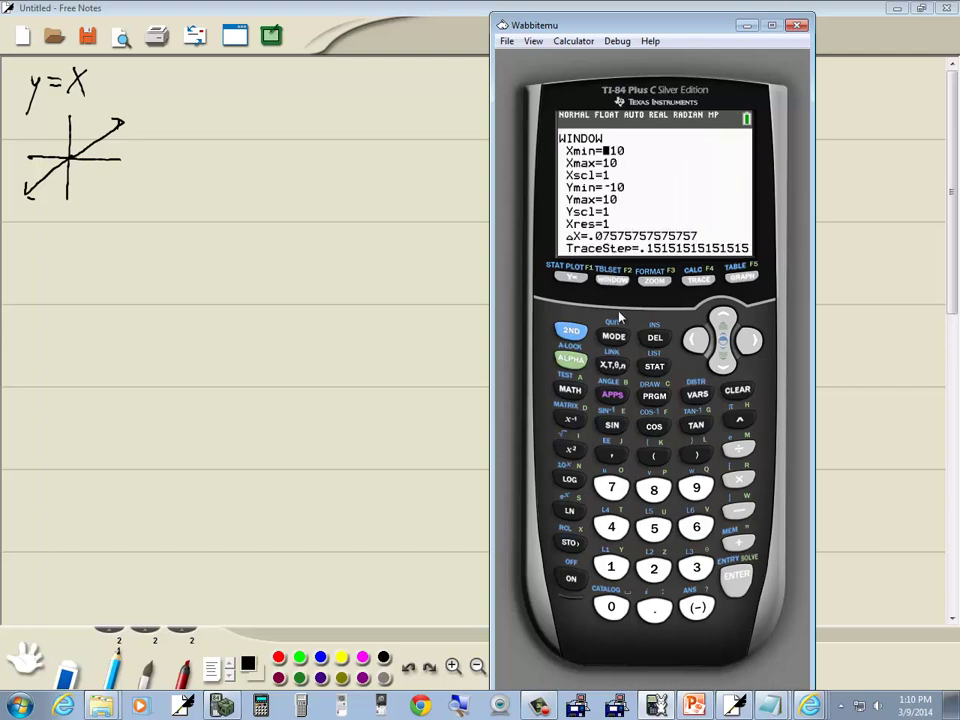
pyautogui.click(654, 568)
pyautogui.click(620, 608)
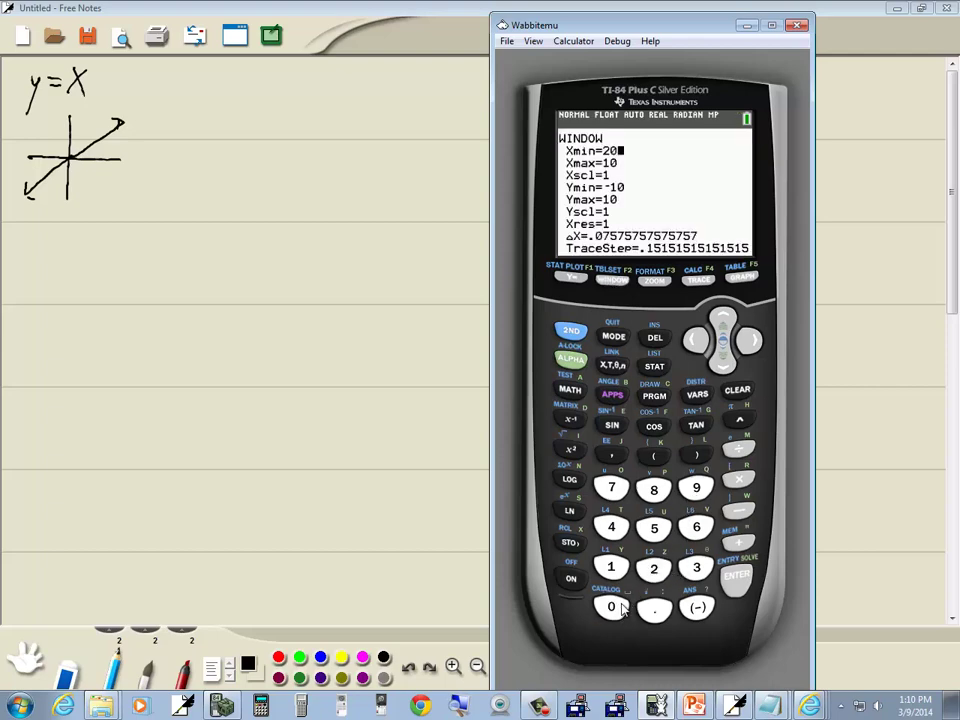
pyautogui.click(722, 362)
pyautogui.click(743, 286)
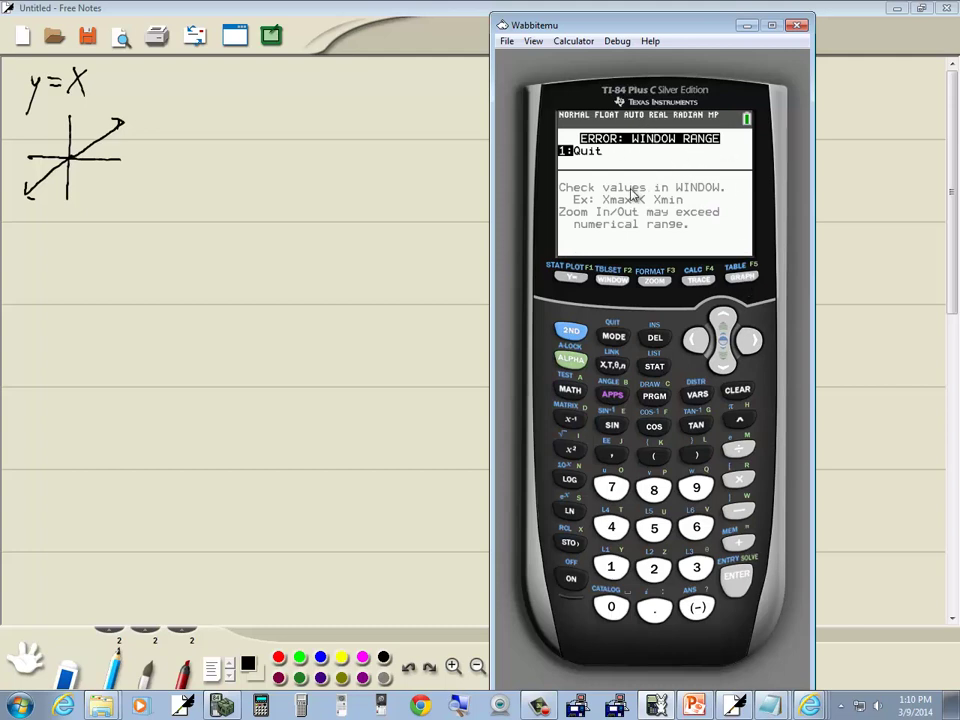
# Quit the window range error and restore the ZStandard window
pyautogui.click(737, 576)
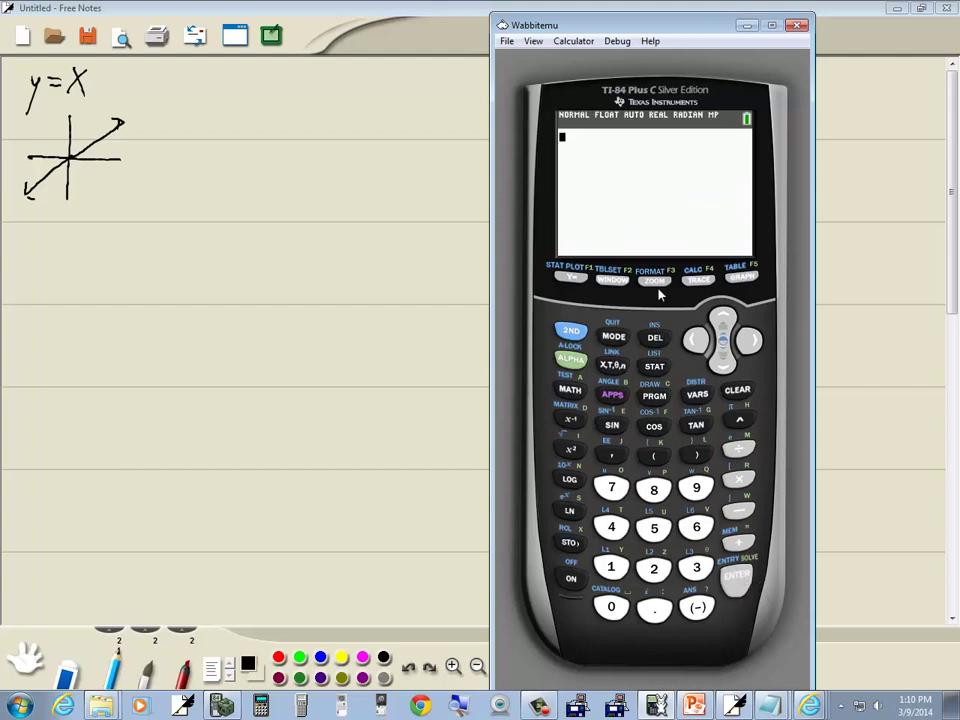
pyautogui.press('F3')
pyautogui.click(697, 526)
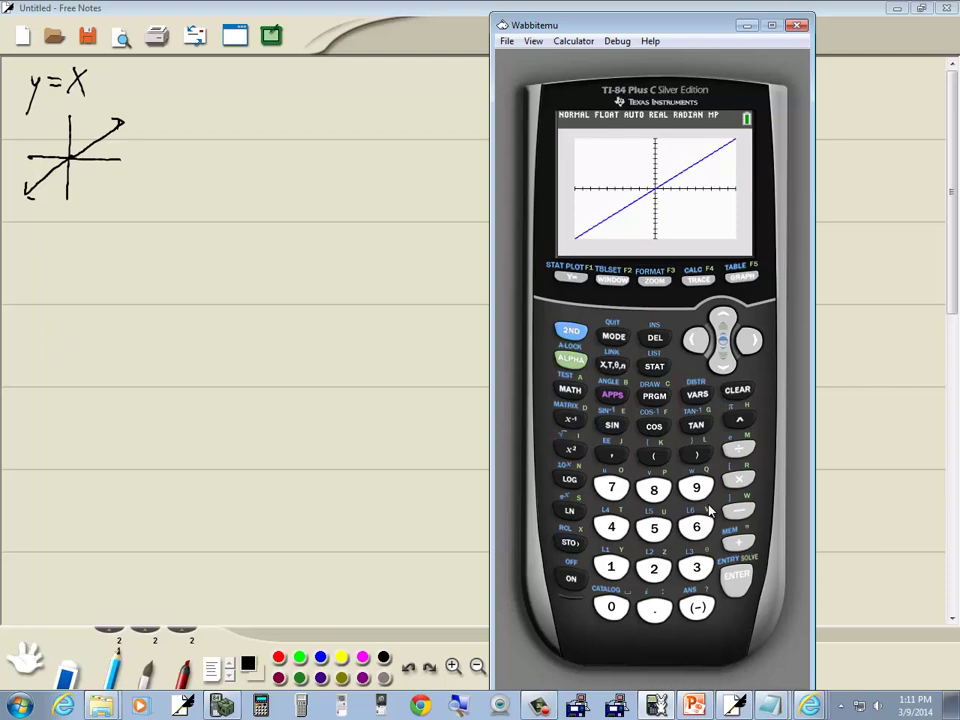
pyautogui.click(308, 172)
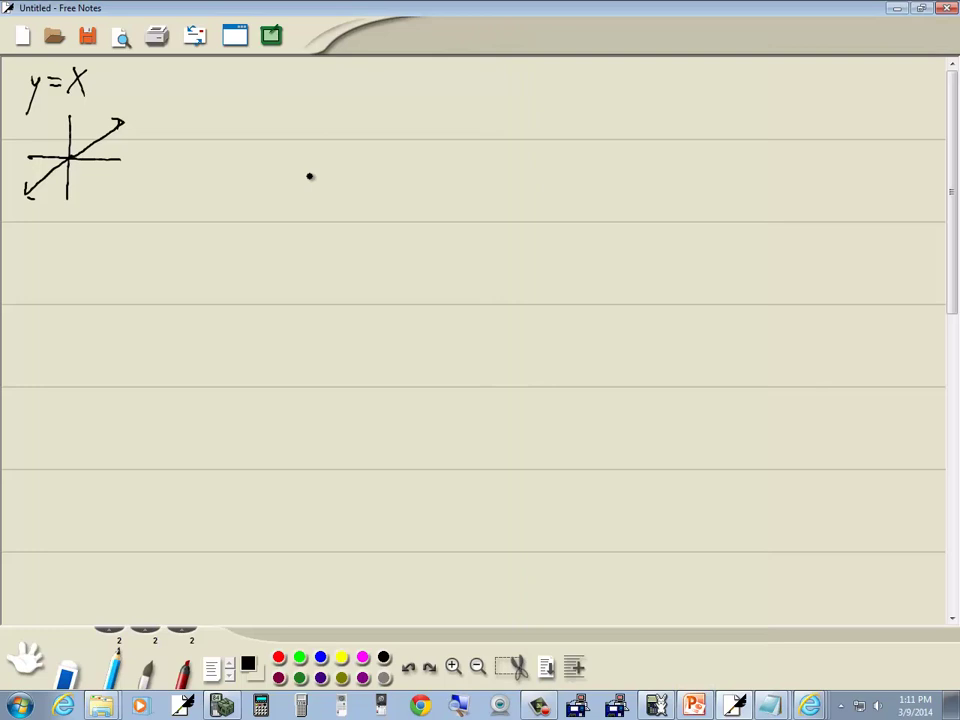
# Write 'y = x²' to the right of the first y = X sketch
pyautogui.moveTo(184, 80); pyautogui.dragTo(189, 94)
pyautogui.moveTo(194, 79)
pyautogui.mouseDown()
pyautogui.moveTo(184, 116)
pyautogui.moveTo(212, 87)
pyautogui.mouseUp()
pyautogui.moveTo(203, 95)
pyautogui.mouseDown()
pyautogui.moveTo(239, 102)
pyautogui.moveTo(224, 103)
pyautogui.moveTo(254, 80)
pyautogui.mouseUp()
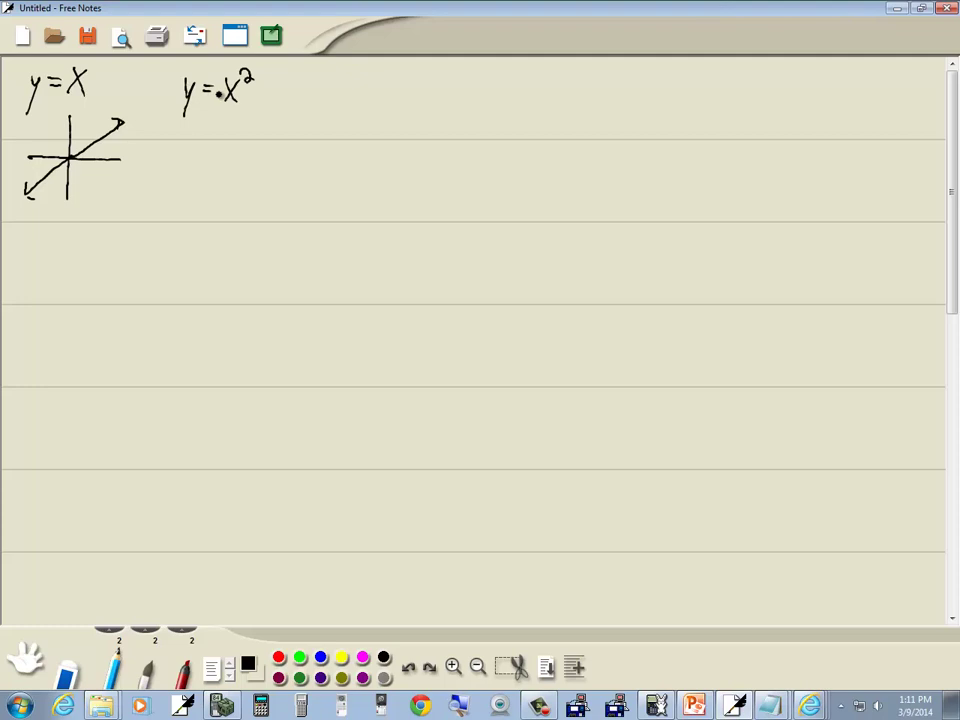
pyautogui.hotkey('alt', 'Tab')
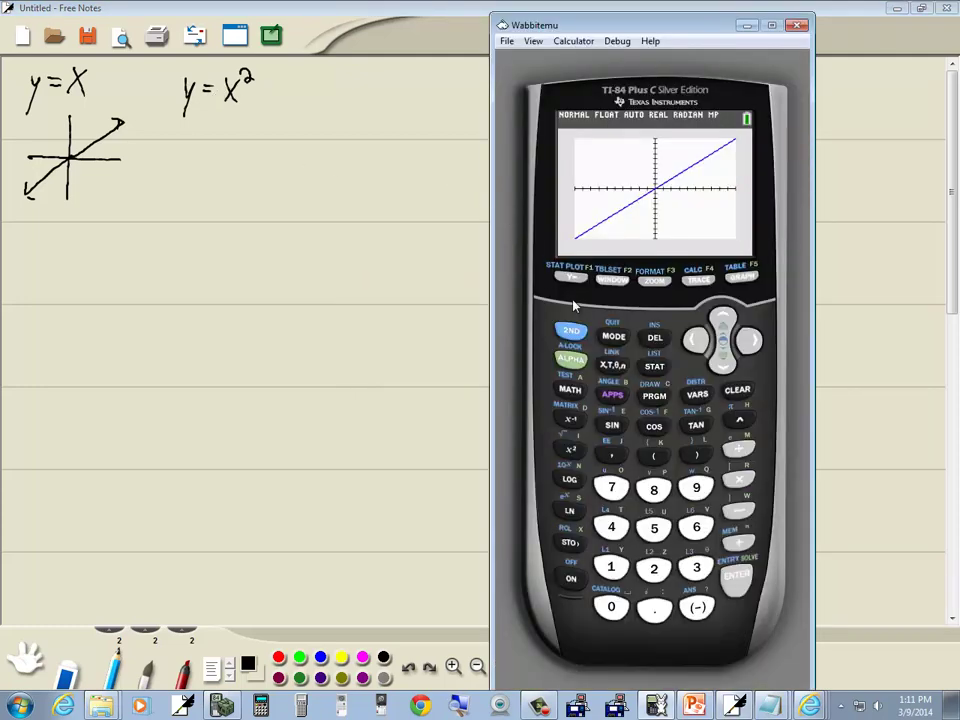
# Replace Y1 with X² and graph the upward-opening parabola
pyautogui.click(571, 281)
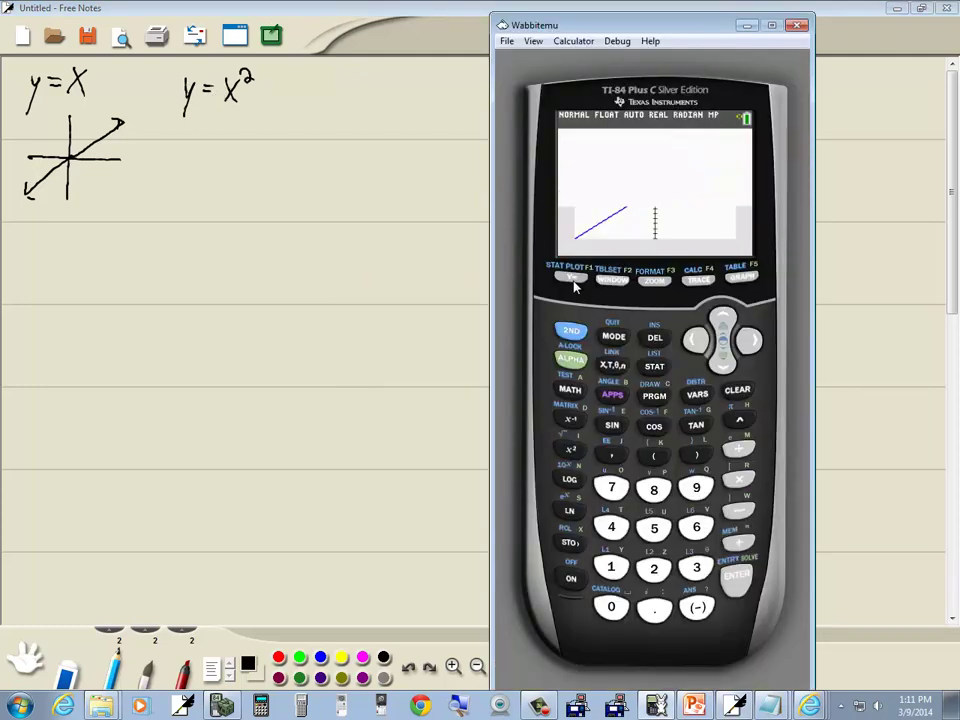
pyautogui.click(741, 396)
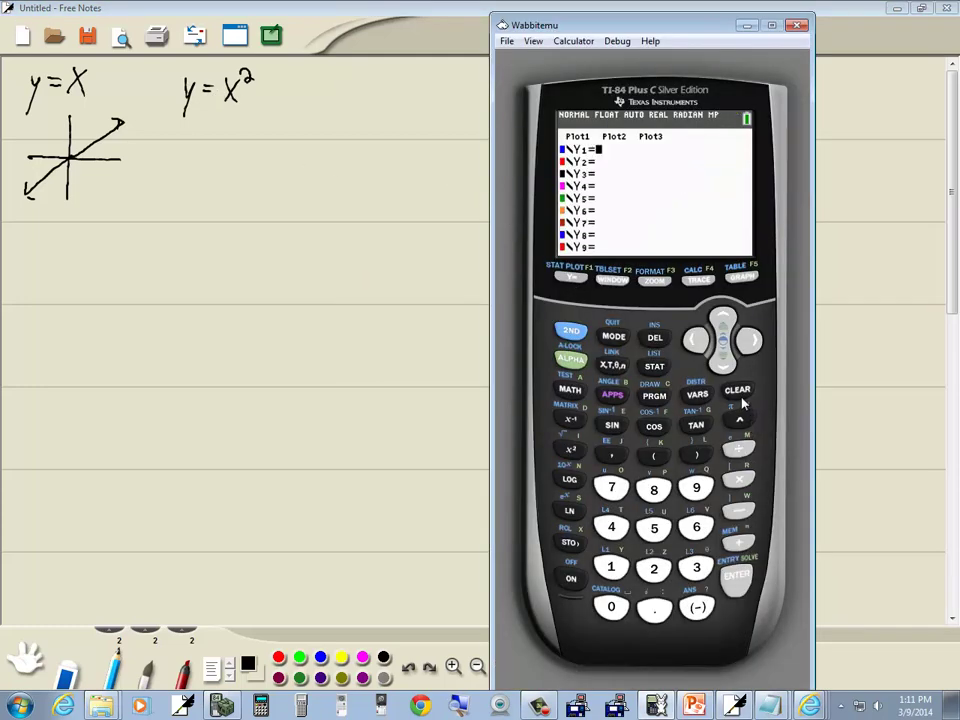
pyautogui.click(613, 364)
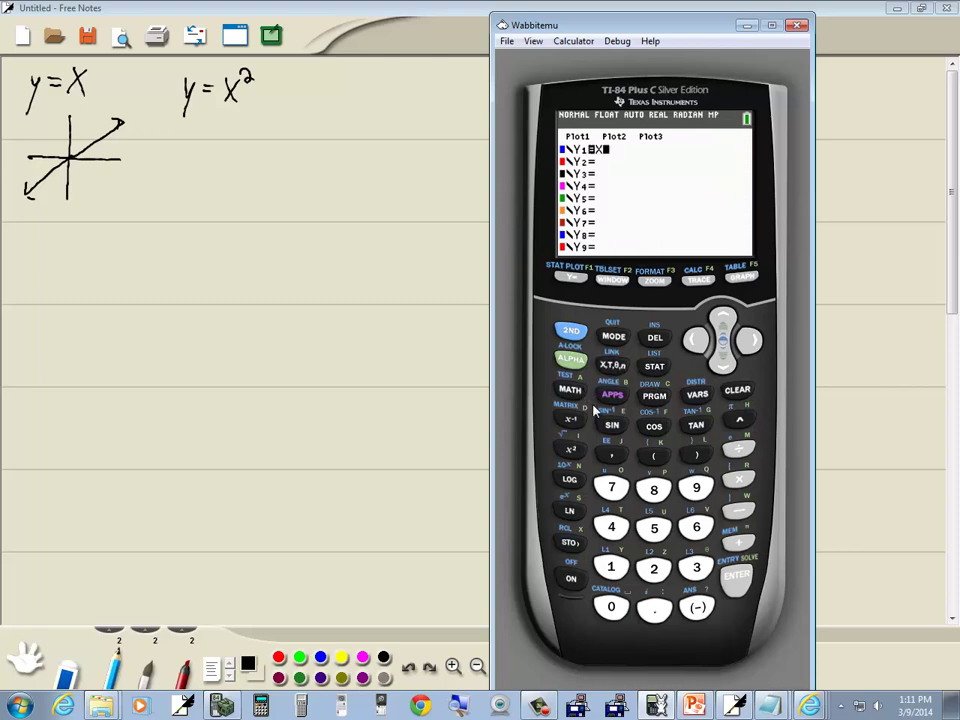
pyautogui.click(576, 453)
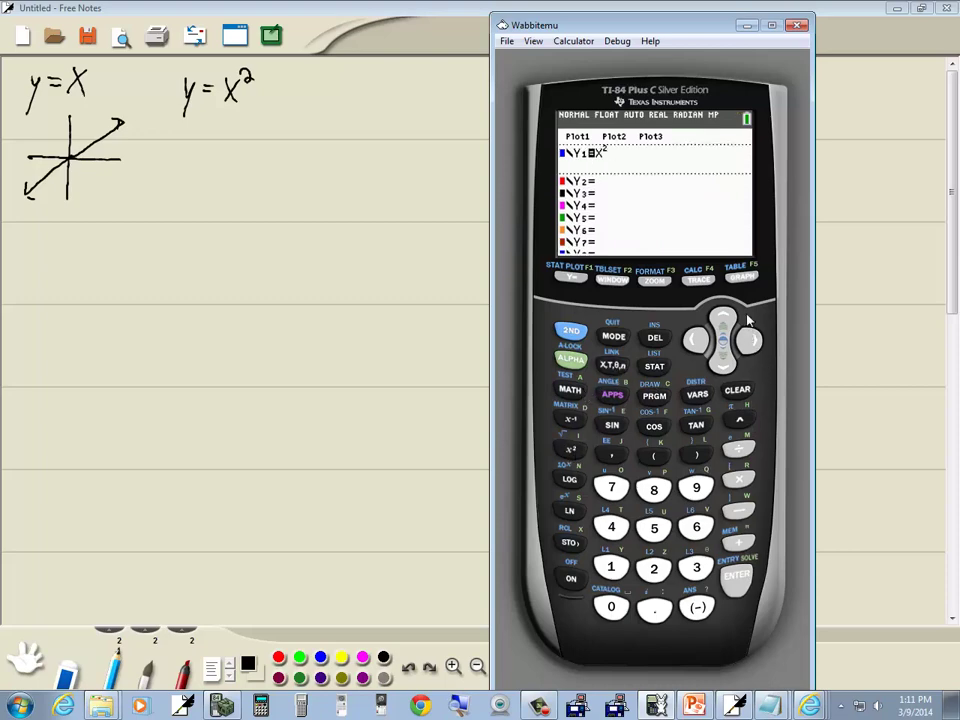
pyautogui.click(741, 279)
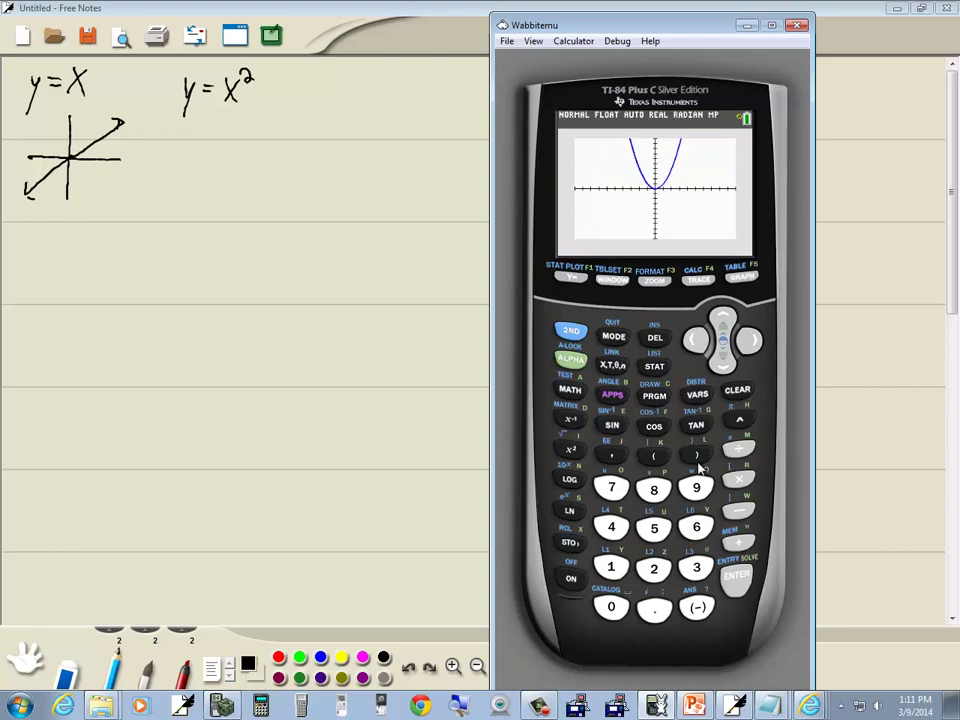
# Sketch a pair of axes and a parabola under the y = x² heading
pyautogui.click(208, 120)
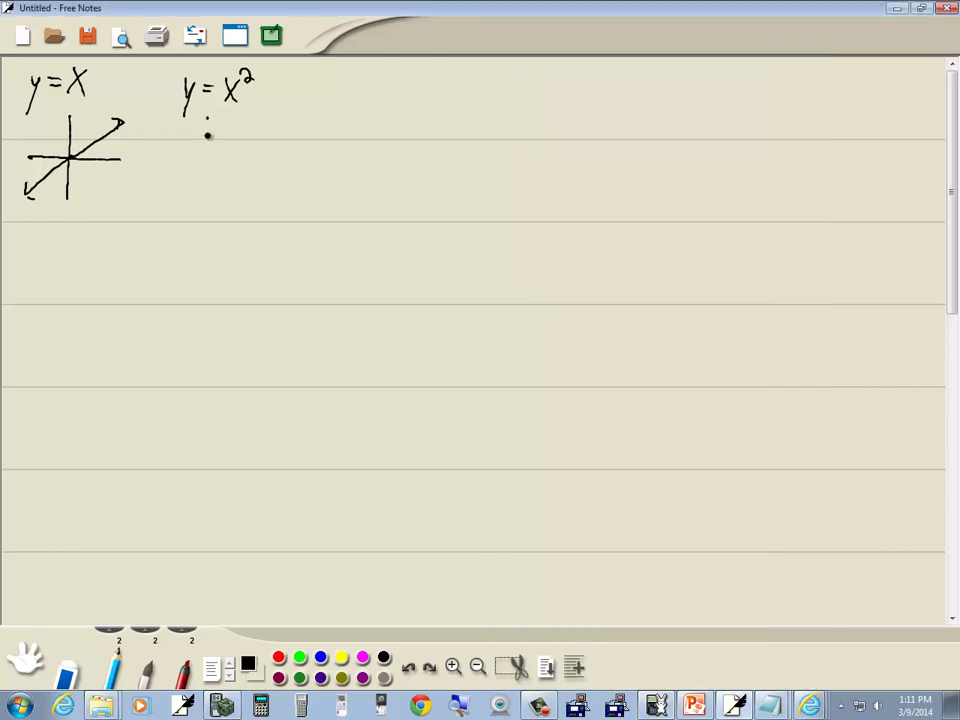
pyautogui.moveTo(208, 118); pyautogui.dragTo(208, 214)
pyautogui.moveTo(158, 164)
pyautogui.mouseDown()
pyautogui.moveTo(259, 169)
pyautogui.moveTo(213, 161)
pyautogui.moveTo(231, 112)
pyautogui.mouseUp()
pyautogui.moveTo(207, 164); pyautogui.dragTo(187, 115)
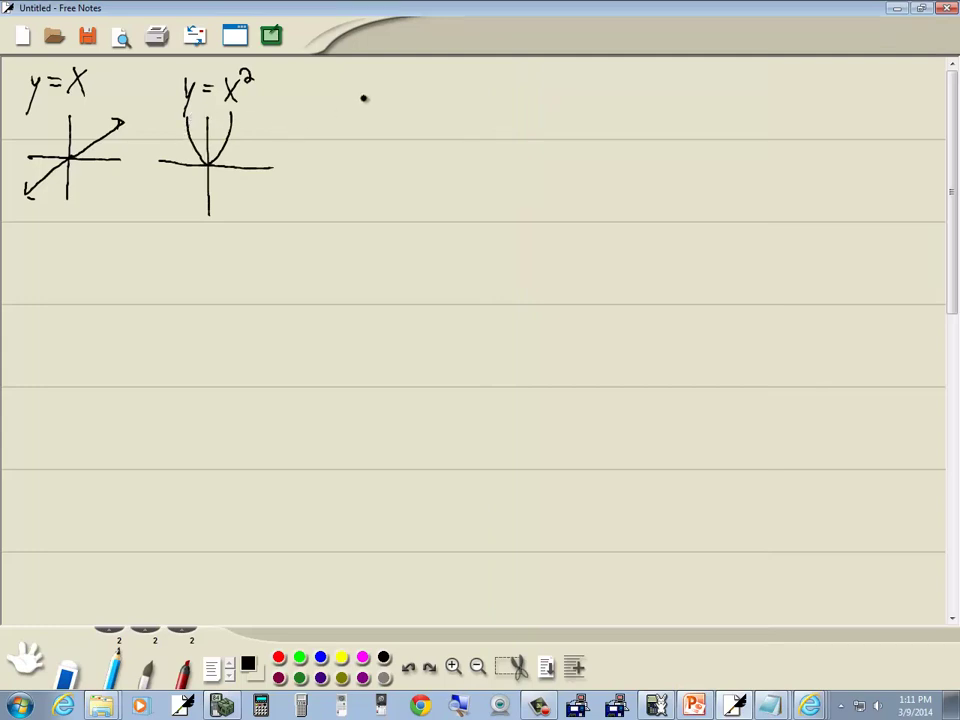
pyautogui.moveTo(331, 110)
pyautogui.mouseDown()
pyautogui.moveTo(334, 90)
pyautogui.moveTo(352, 83)
pyautogui.mouseUp()
# Write a y = x³ heading beside it with an arrow and the note 'any number'
pyautogui.moveTo(344, 92); pyautogui.dragTo(372, 96)
pyautogui.moveTo(372, 79)
pyautogui.mouseDown()
pyautogui.moveTo(359, 97)
pyautogui.moveTo(386, 88)
pyautogui.moveTo(380, 93)
pyautogui.mouseUp()
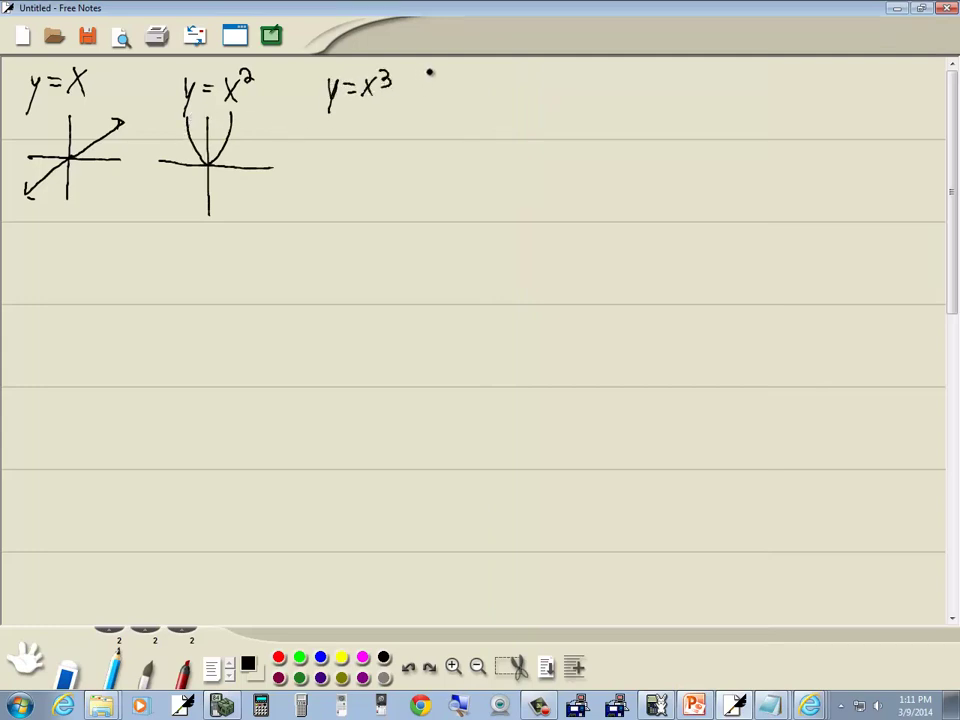
pyautogui.moveTo(431, 71)
pyautogui.mouseDown()
pyautogui.moveTo(397, 73)
pyautogui.moveTo(407, 82)
pyautogui.moveTo(442, 72)
pyautogui.moveTo(445, 82)
pyautogui.moveTo(472, 72)
pyautogui.moveTo(453, 98)
pyautogui.moveTo(478, 91)
pyautogui.moveTo(510, 94)
pyautogui.mouseUp()
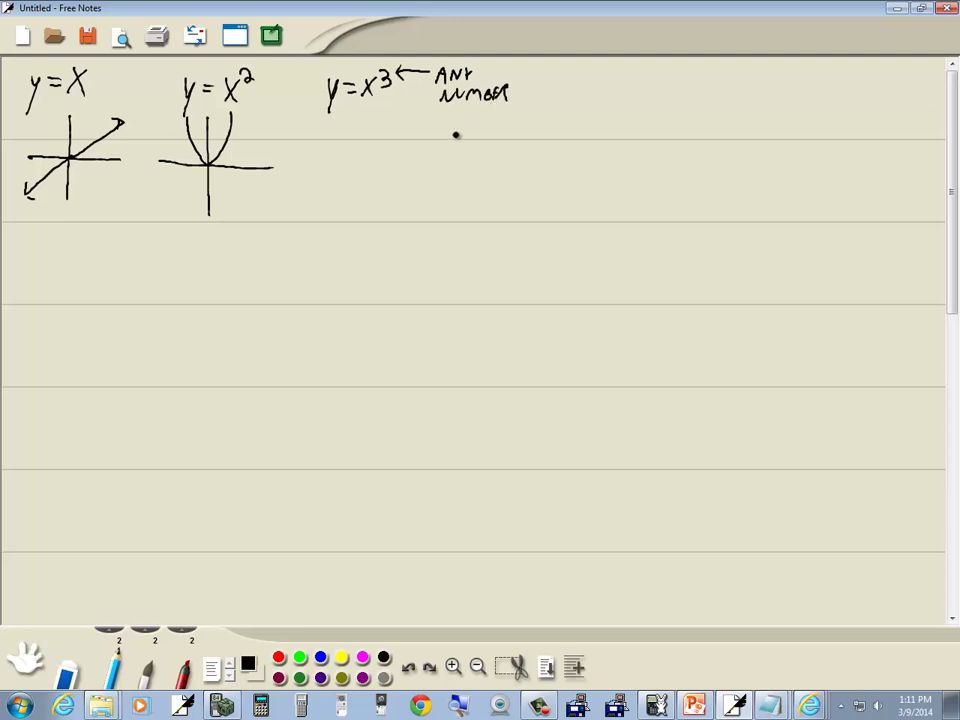
pyautogui.hotkey('alt', 'Tab')
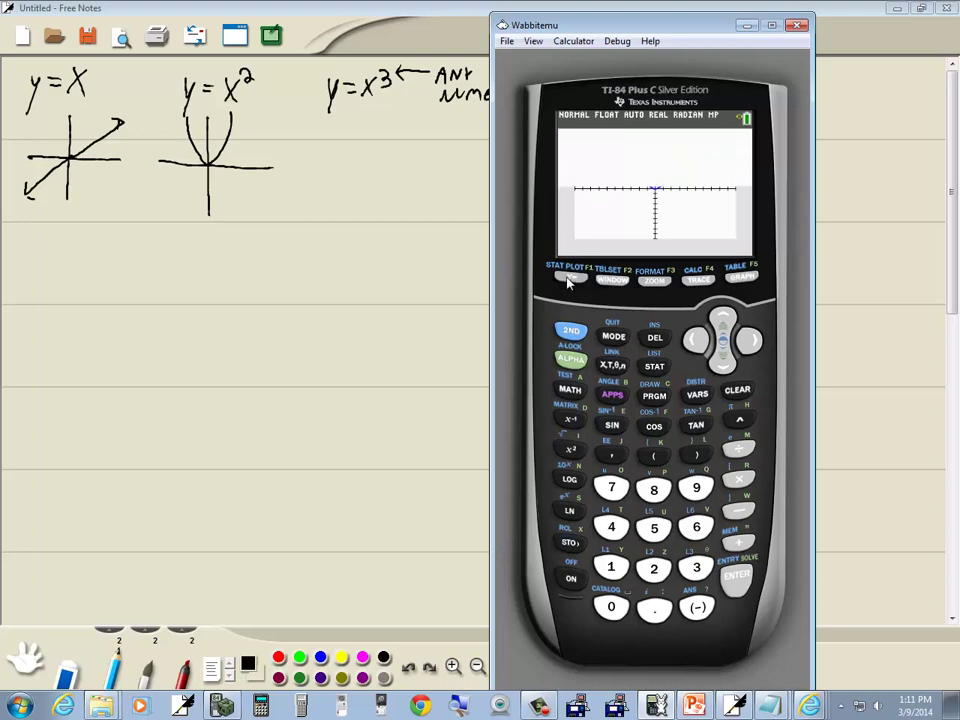
# Enter X^3 as Y1 in the Y= editor and graph it
pyautogui.click(567, 283)
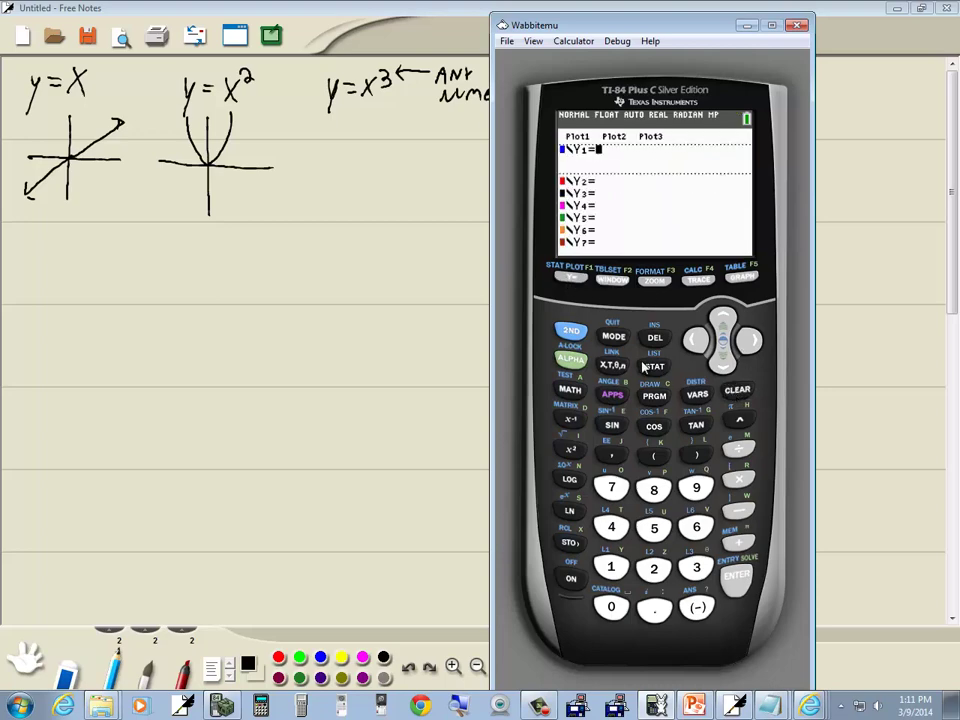
pyautogui.click(612, 366)
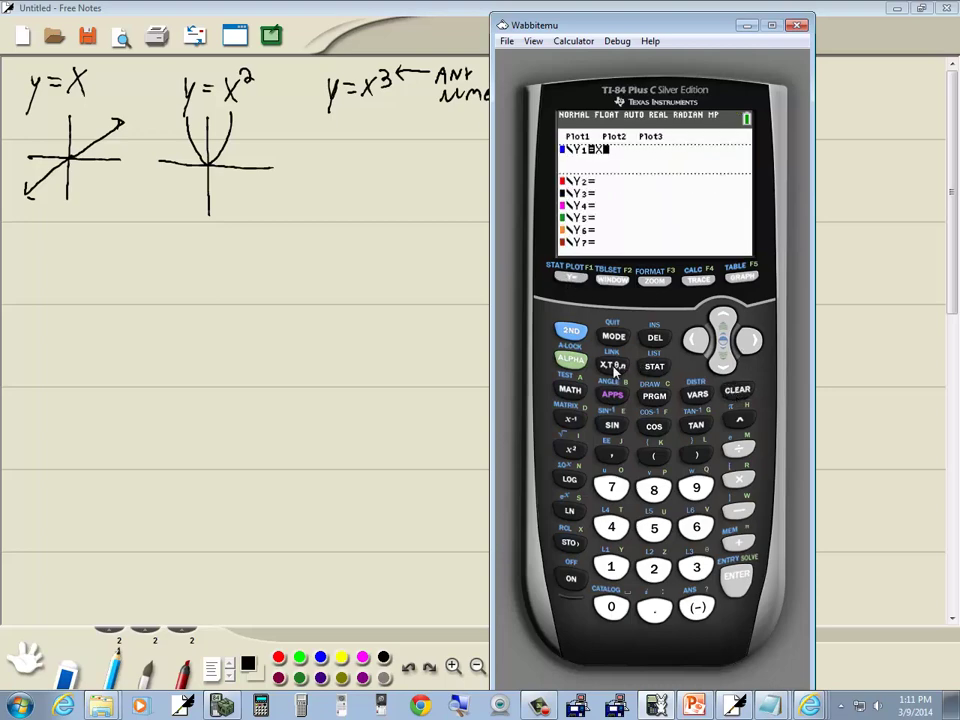
pyautogui.click(740, 424)
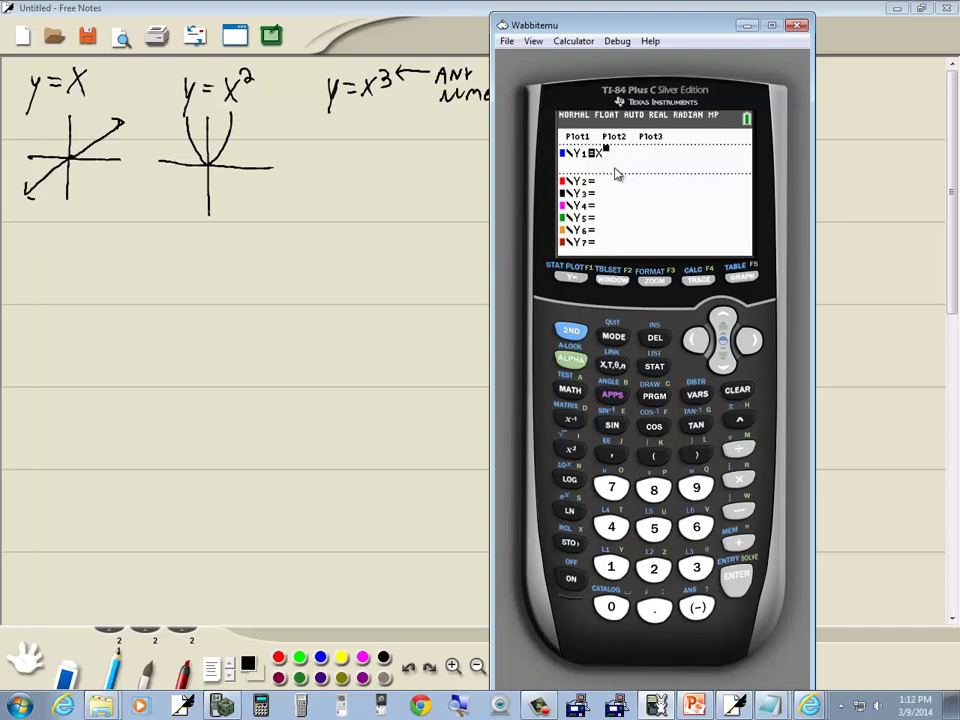
pyautogui.click(698, 568)
pyautogui.click(752, 341)
pyautogui.click(740, 282)
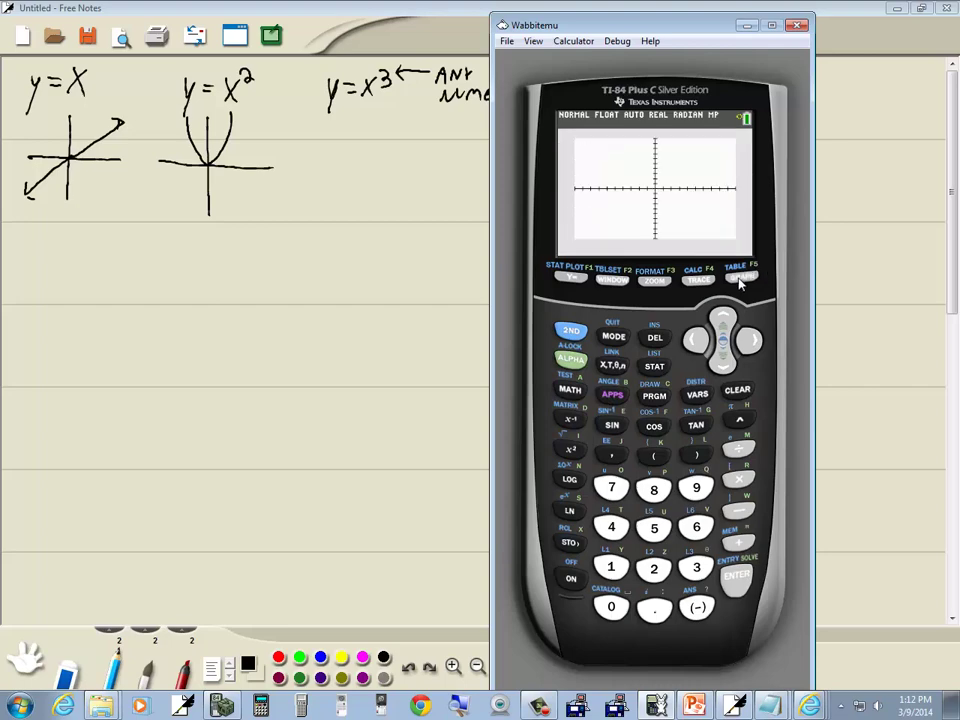